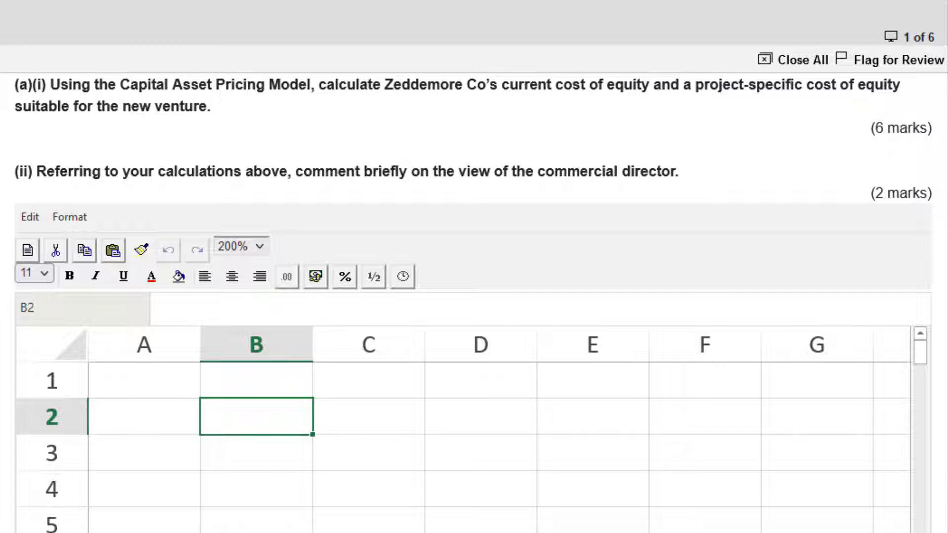
- Highlight the CAPM, current cost of equity and project-specific cost of equity phrases in the question
{"action": "left_click_drag", "start_coordinate": [60, 86], "coordinate": [307, 87]}
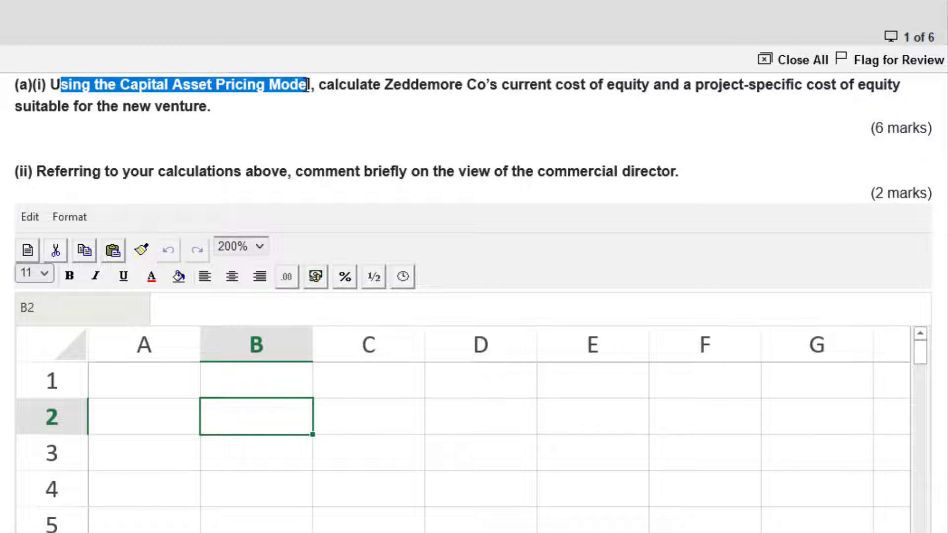
{"action": "left_click", "coordinate": [387, 85]}
{"action": "left_click_drag", "start_coordinate": [547, 88], "coordinate": [913, 90]}
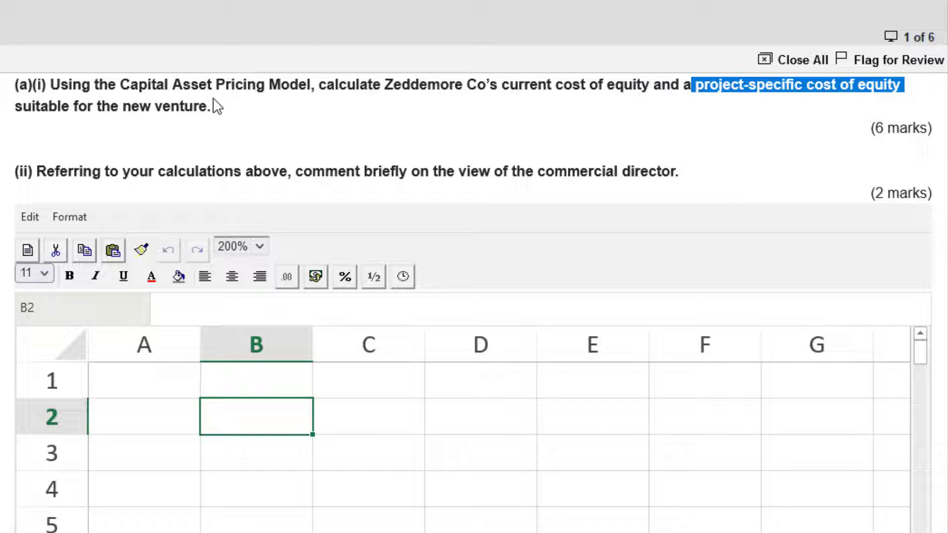
{"action": "left_click_drag", "start_coordinate": [212, 104], "coordinate": [140, 101]}
- Label cell A1 with the capitalised answer reference 'Ai'
{"action": "left_click", "coordinate": [302, 362]}
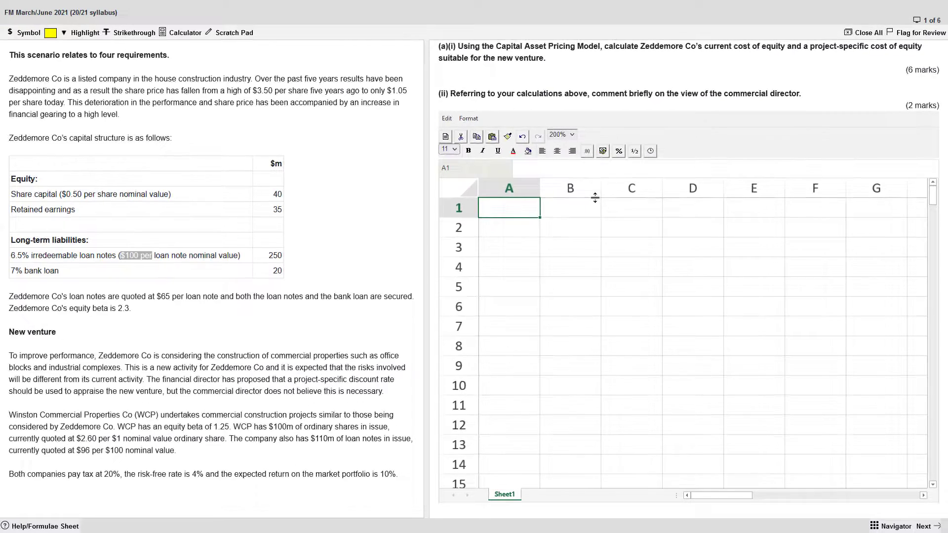
{"action": "type", "text": "ai"}
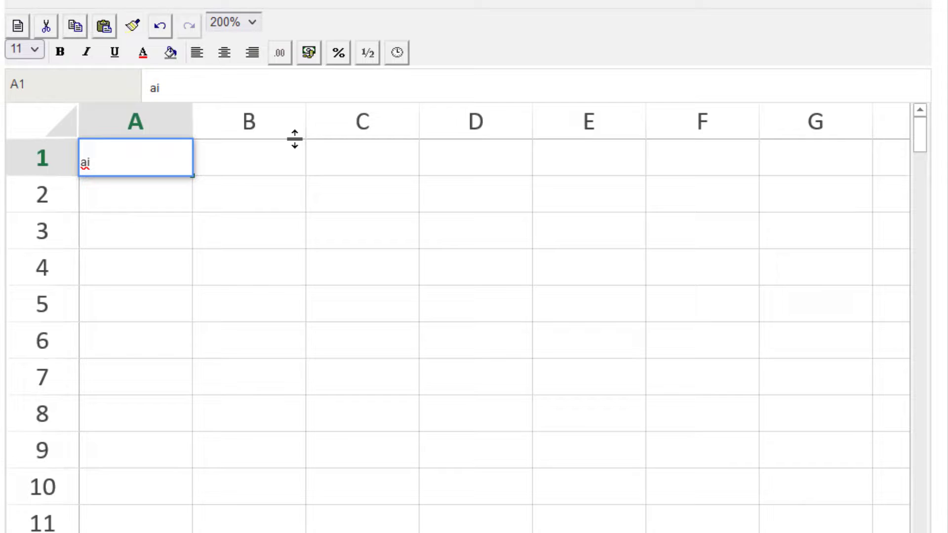
{"action": "key", "text": "Return"}
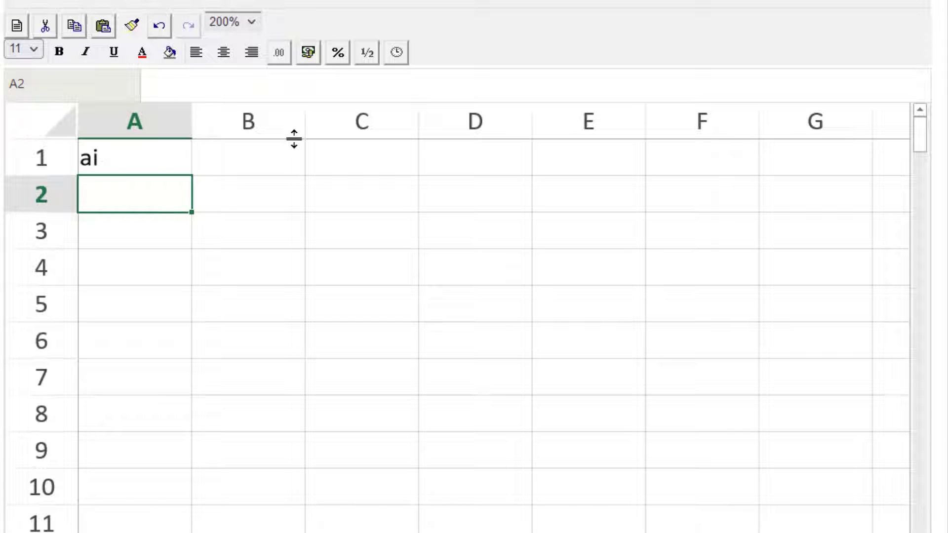
{"action": "key", "text": "Up"}
{"action": "type", "text": "Ai"}
{"action": "key", "text": "Return"}
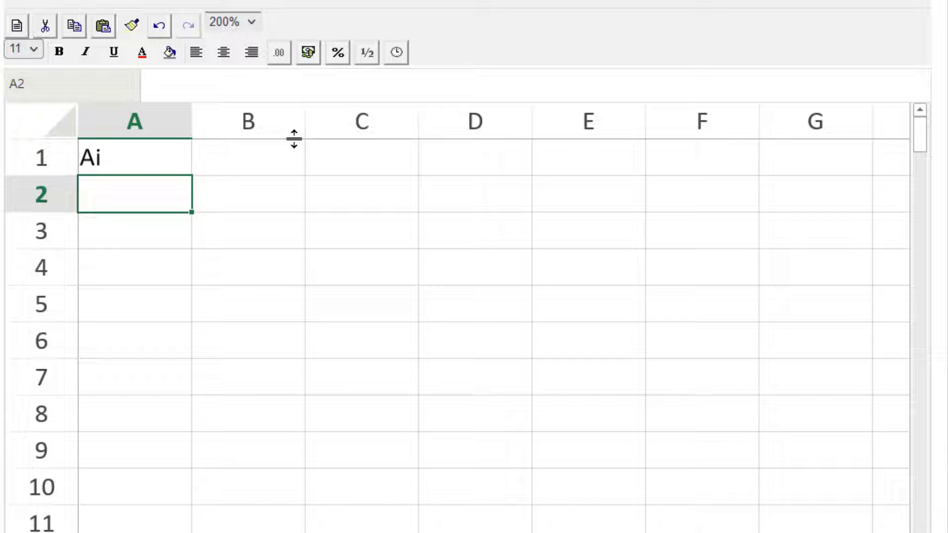
- Type the CAPM formula Ke=Rf+Be(Mr - Rf) into cell B1, correcting the capital F
{"action": "key", "text": "Up"}
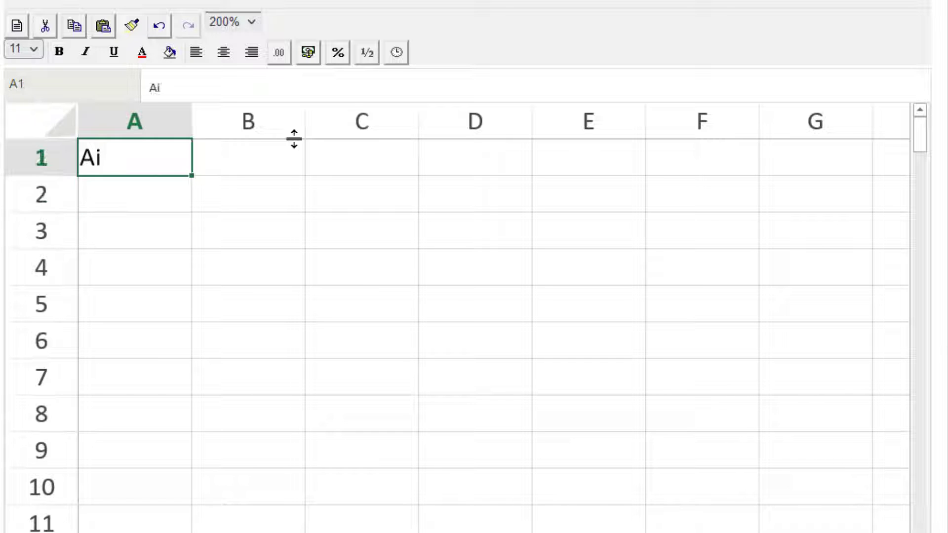
{"action": "key", "text": "Right"}
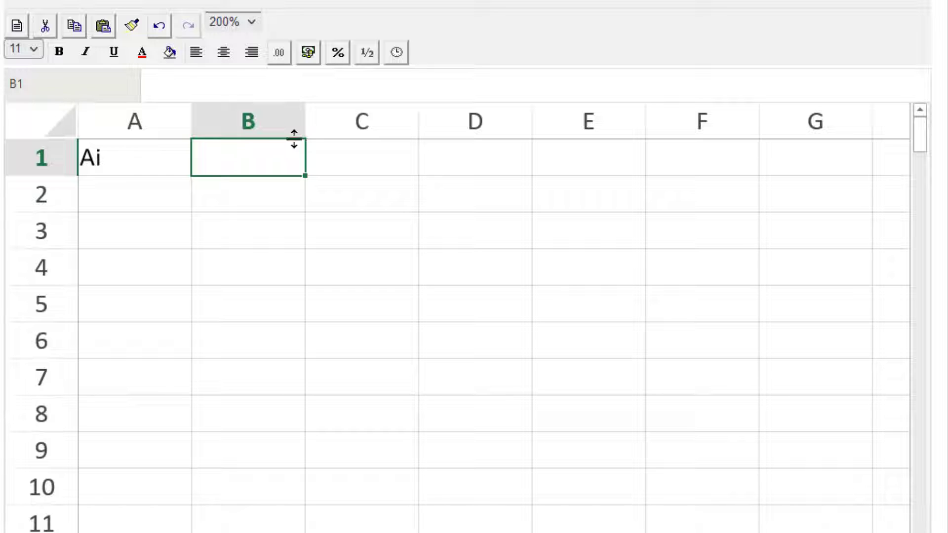
{"action": "type", "text": "Ke="}
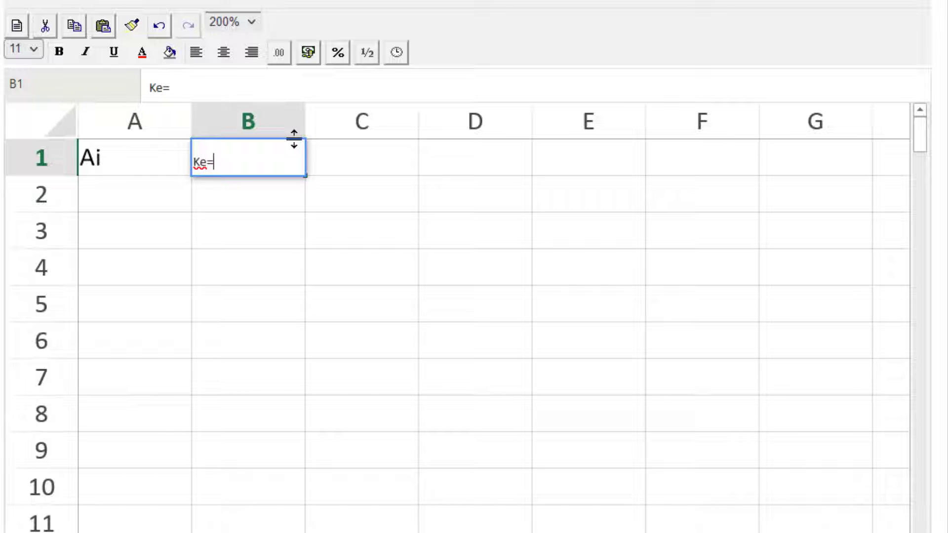
{"action": "type", "text": "Rf+Be"}
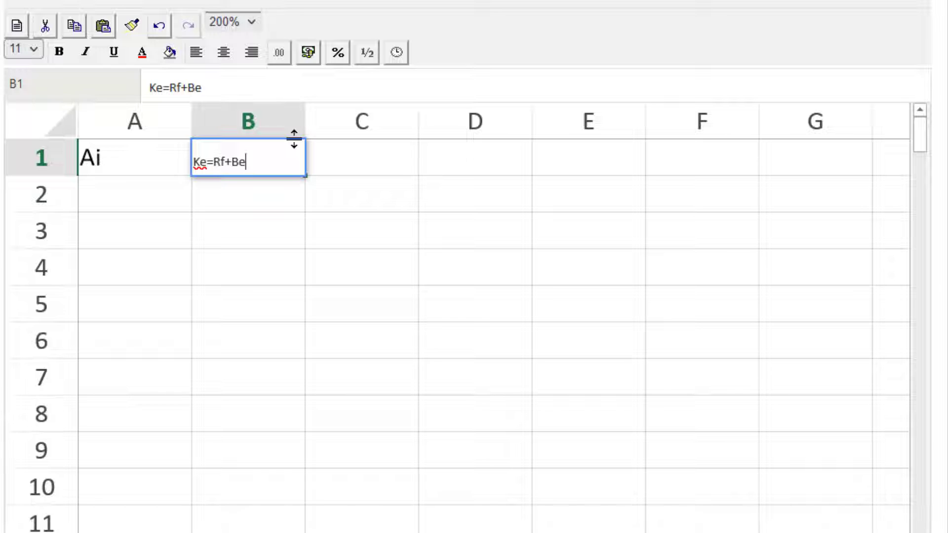
{"action": "type", "text": "("}
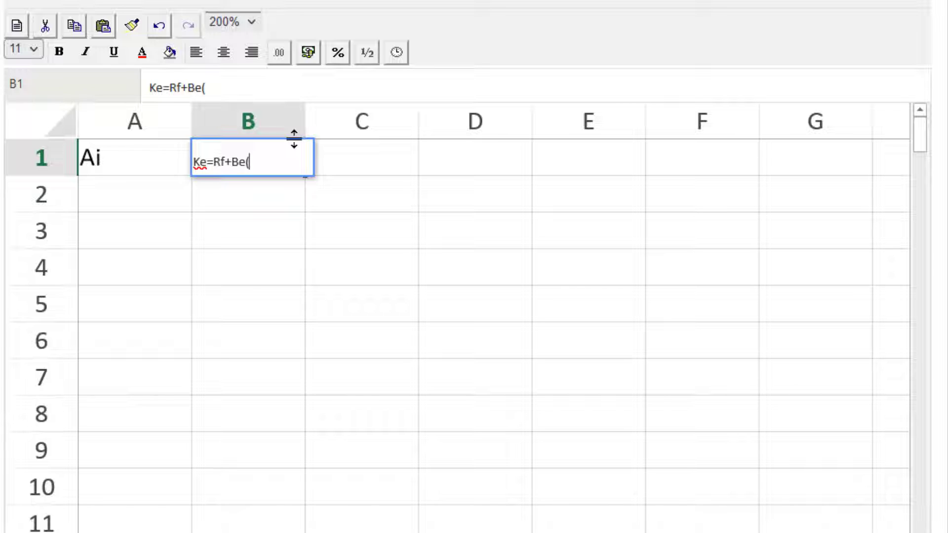
{"action": "type", "text": "Mr"}
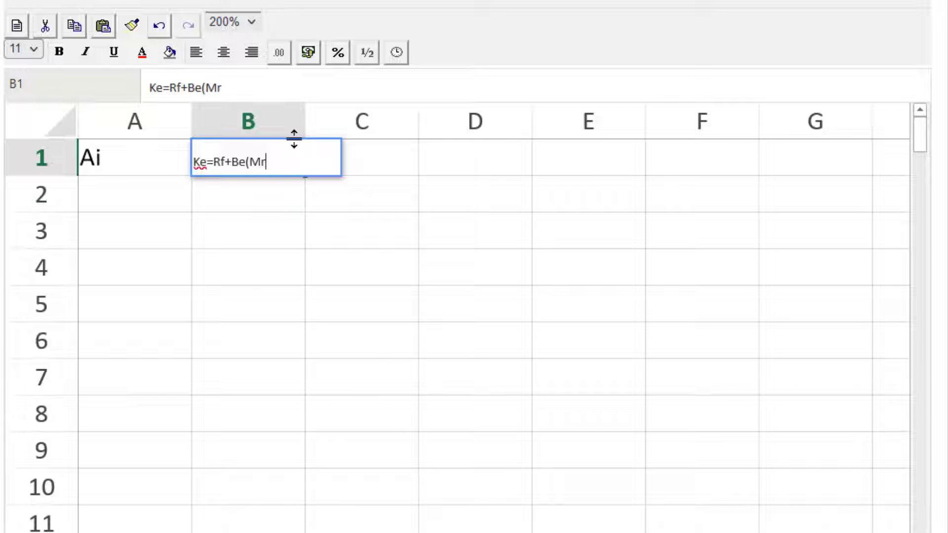
{"action": "type", "text": " -"}
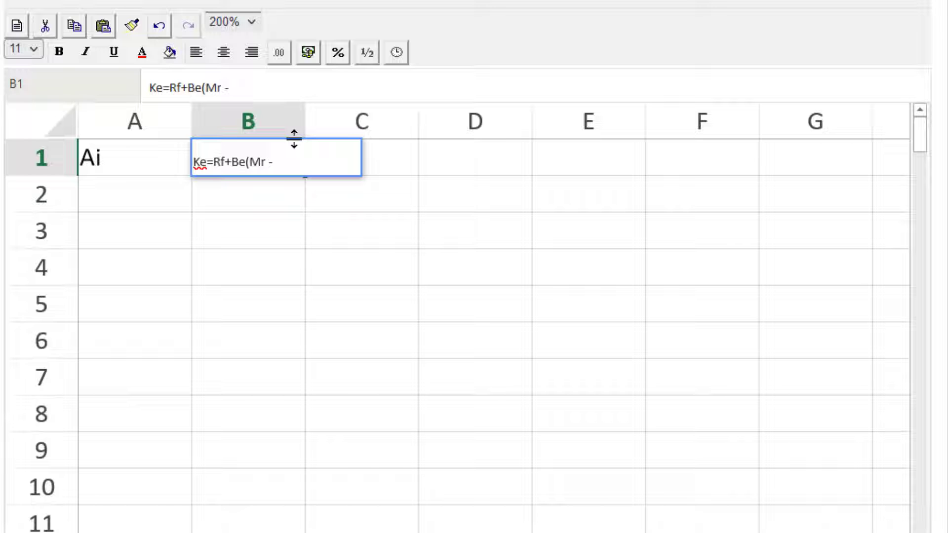
{"action": "type", "text": " RF"}
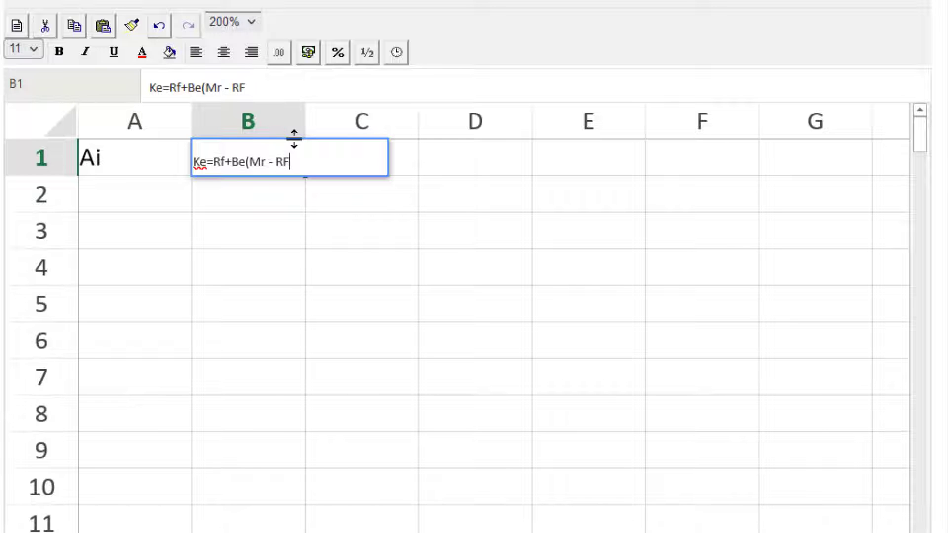
{"action": "key", "text": "BackSpace"}
- Finish the B1 formula and label A3 'CAPM, Cost of equity for Z'
{"action": "type", "text": "f"}
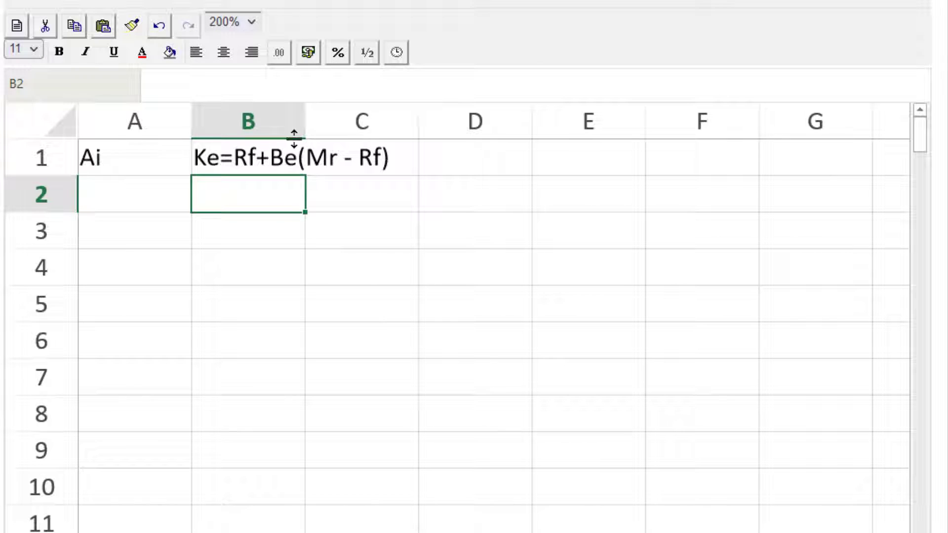
{"action": "key", "text": "Up"}
{"action": "key", "text": "Down"}
{"action": "key", "text": "Down"}
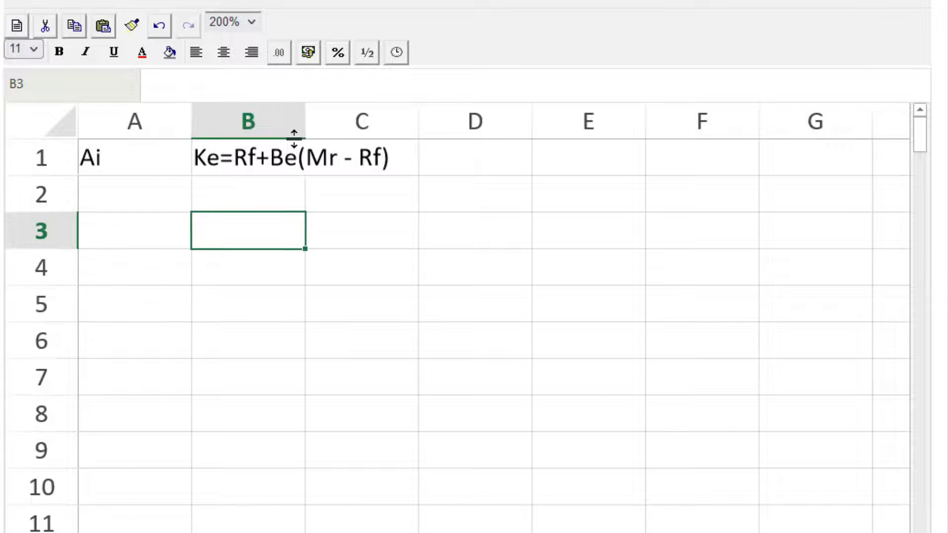
{"action": "key", "text": "Left"}
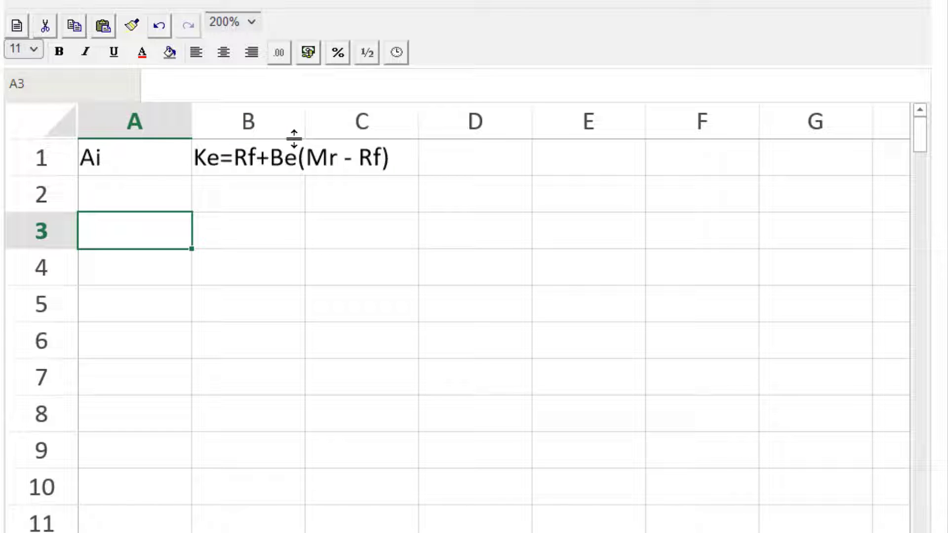
{"action": "type", "text": "CAPM,"}
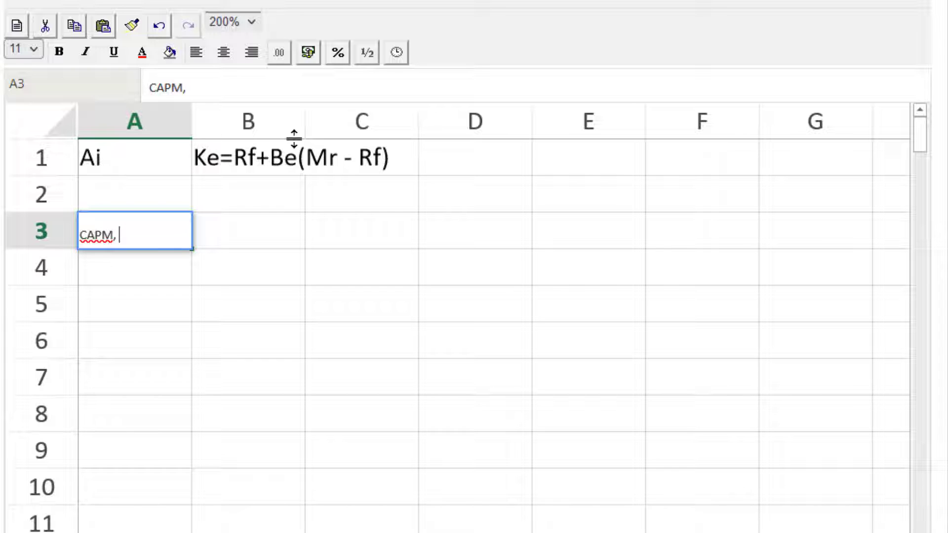
{"action": "type", "text": " Cost of equity for Z"}
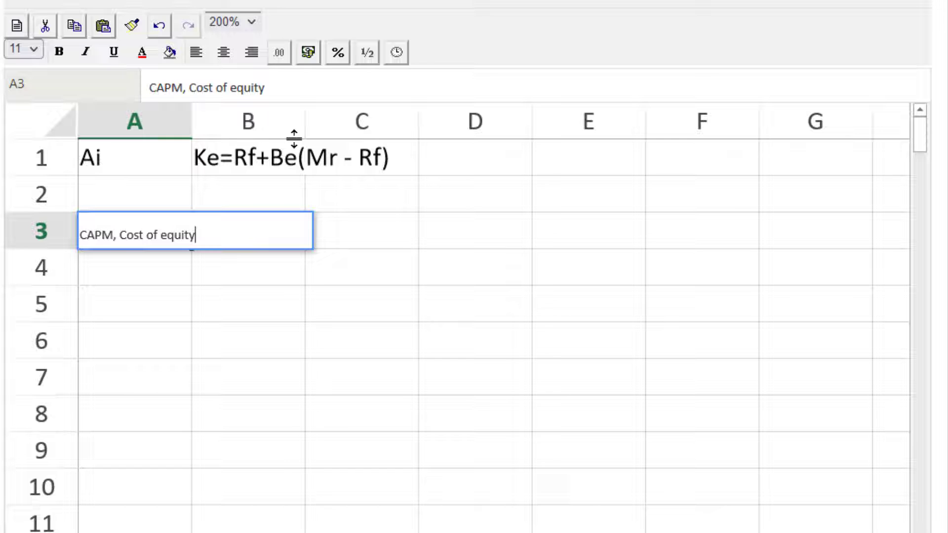
{"action": "key", "text": "Return"}
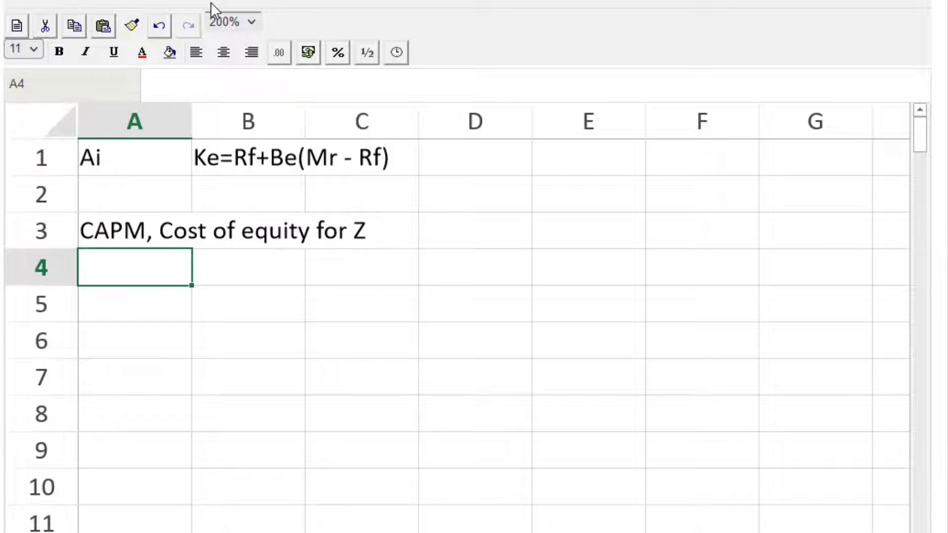
- Autofit column A and calculate =0.04+(2.3*(.10-0.04)) in B3, giving 0.178
{"action": "double_click", "coordinate": [194, 123]}
{"action": "key", "text": "Up"}
{"action": "key", "text": "Right"}
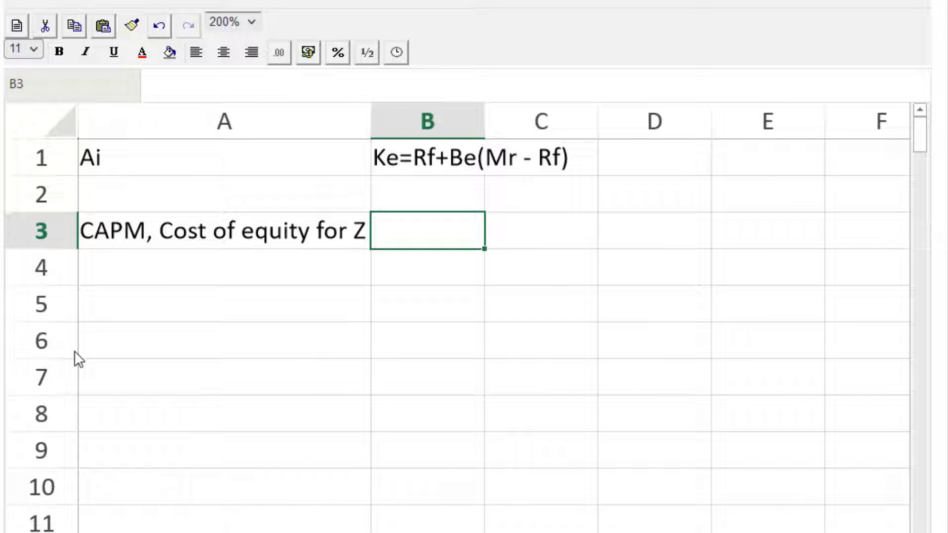
{"action": "type", "text": "="}
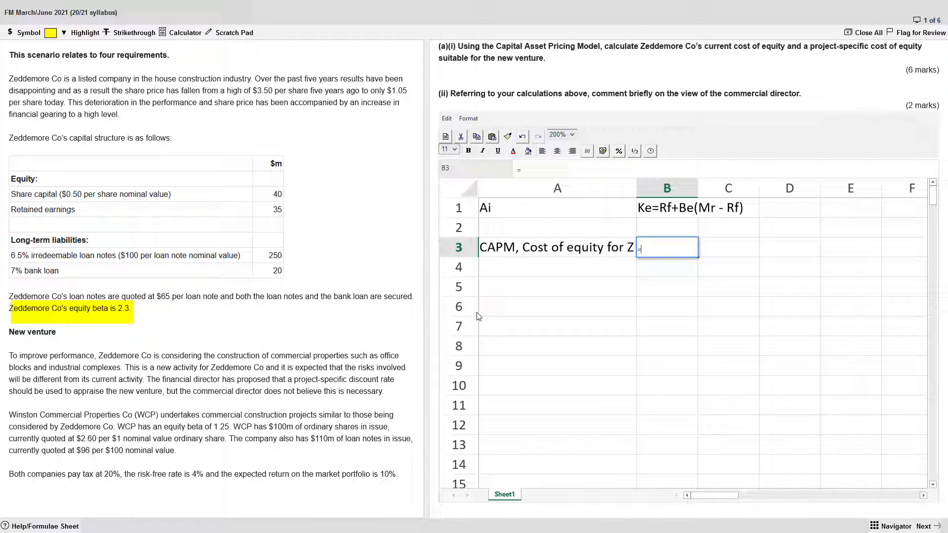
{"action": "type", "text": "0.04+"}
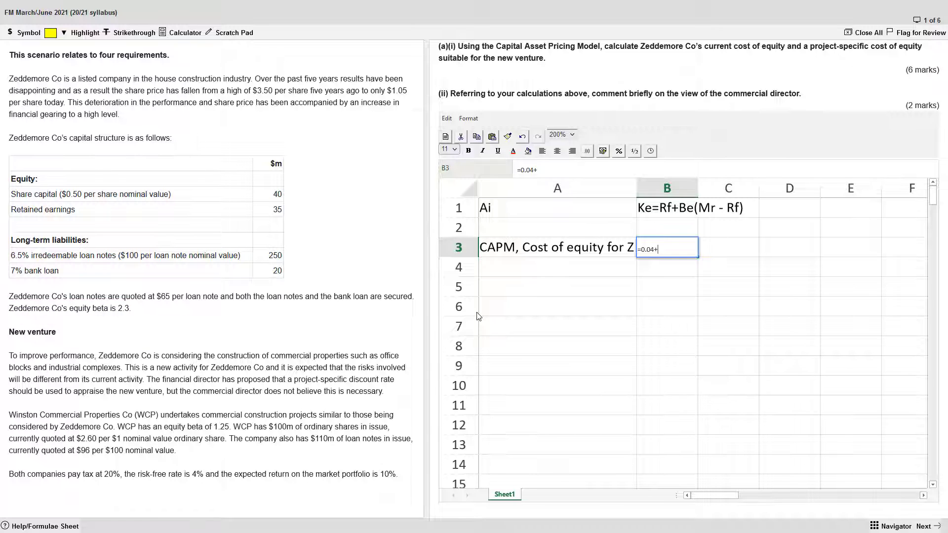
{"action": "type", "text": "(2.3"}
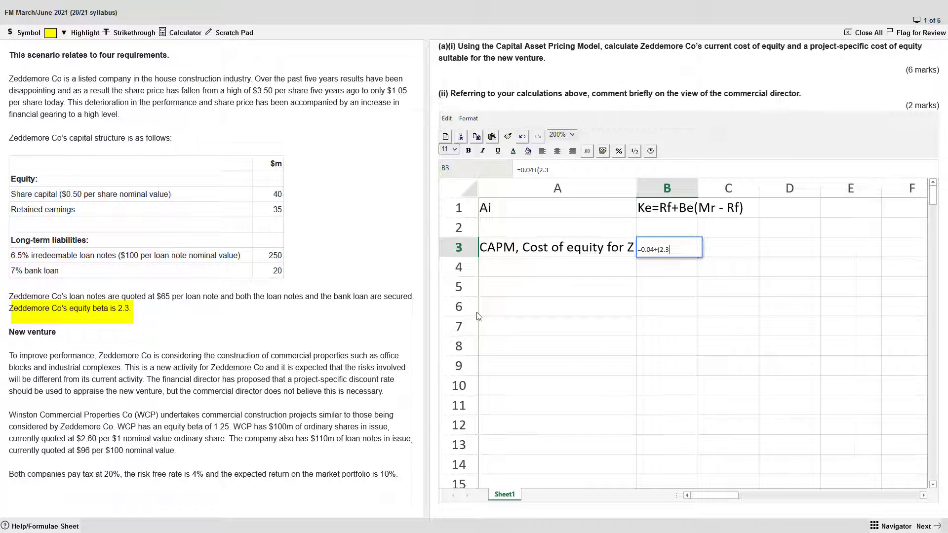
{"action": "type", "text": "*("}
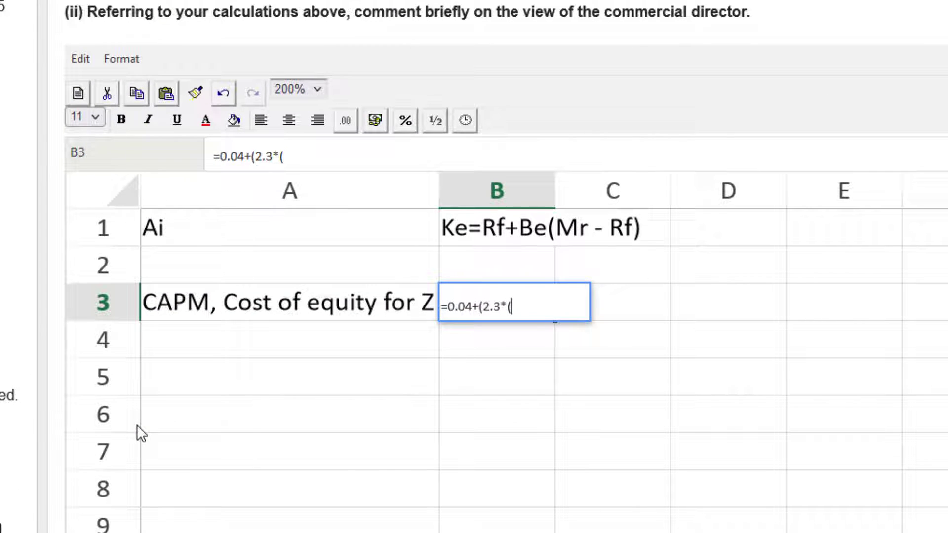
{"action": "type", "text": ".10-"}
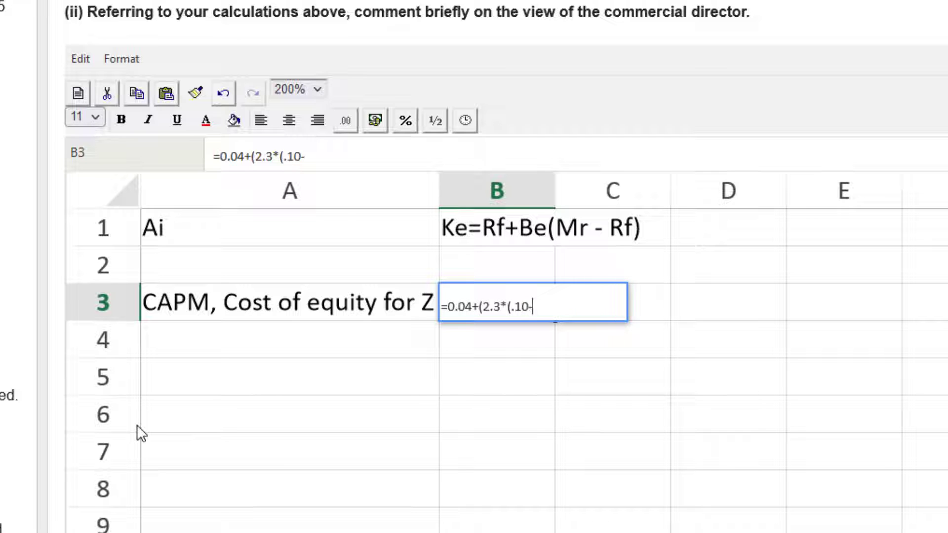
{"action": "type", "text": "0.04"}
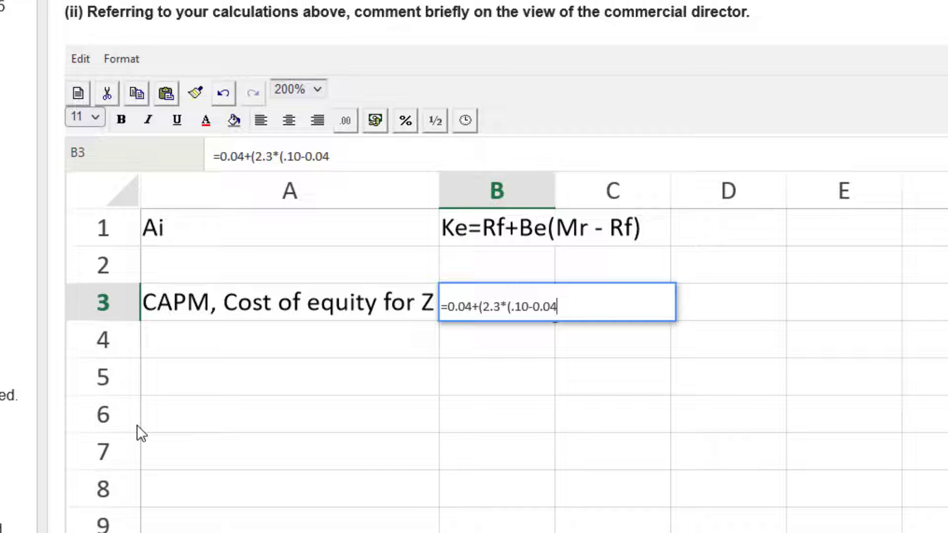
{"action": "type", "text": "))"}
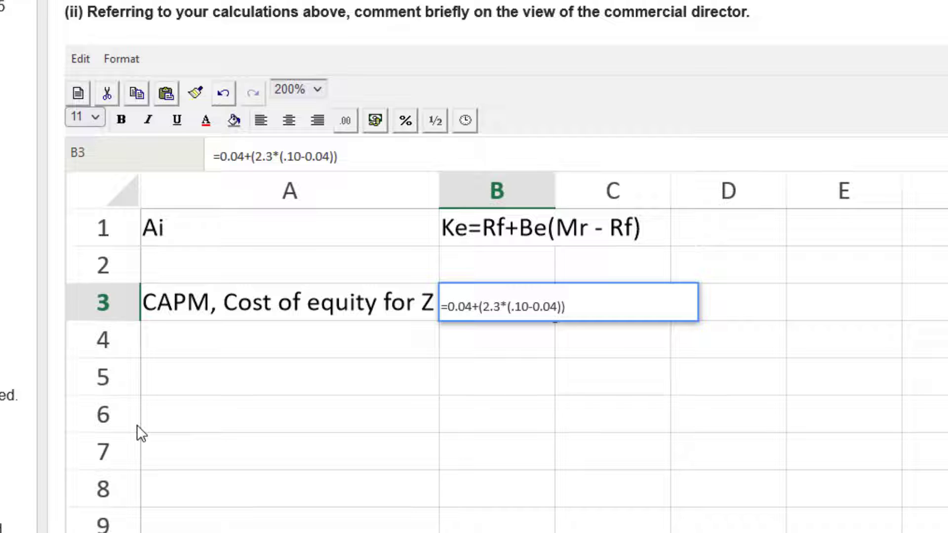
{"action": "key", "text": "Return"}
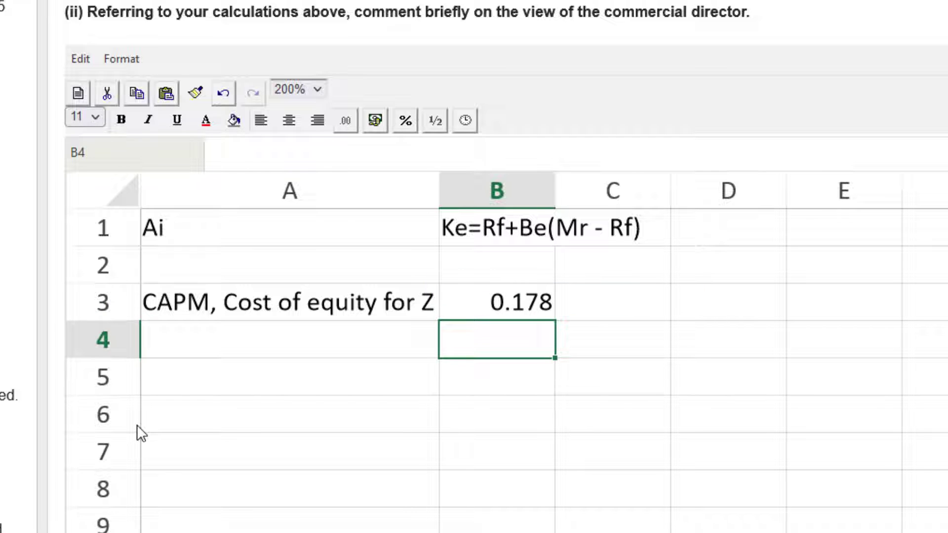
- Format cell B3 as a 0.0% percentage so it displays 17.8%
{"action": "left_click", "coordinate": [506, 310]}
{"action": "left_click", "coordinate": [404, 123]}
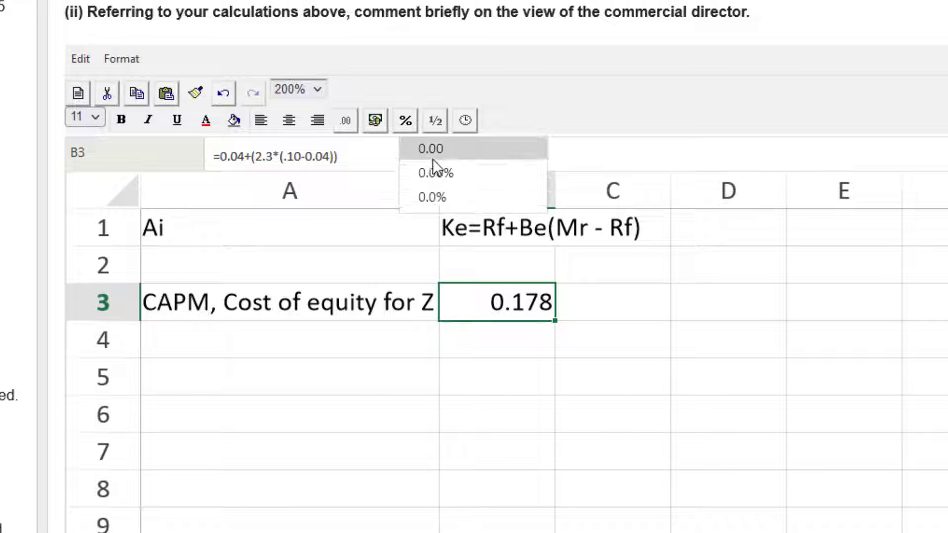
{"action": "left_click", "coordinate": [440, 195]}
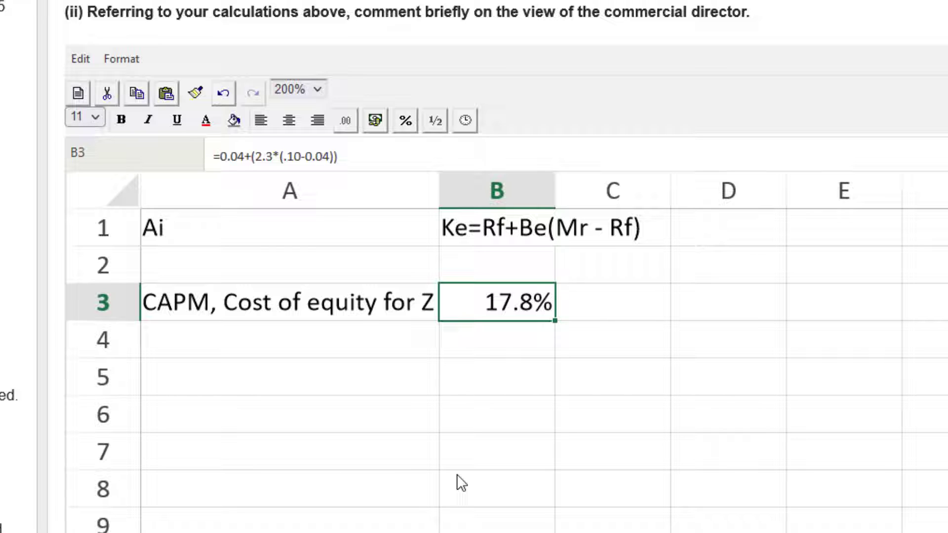
- Enter the label 'Asset Beta Formula' in cell A5, fixing the misspelling
{"action": "key", "text": "Down"}
{"action": "key", "text": "Down"}
{"action": "key", "text": "Left"}
{"action": "type", "text": "A"}
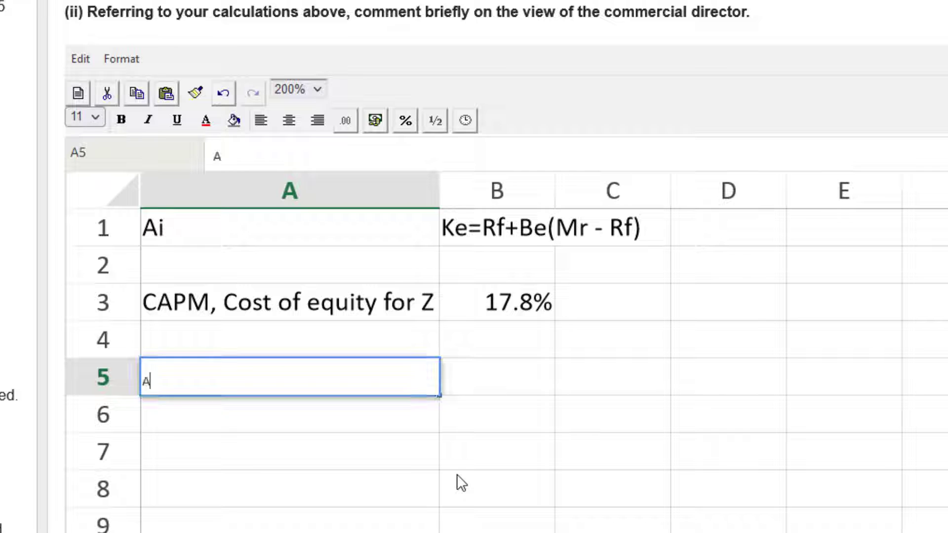
{"action": "type", "text": "sset B"}
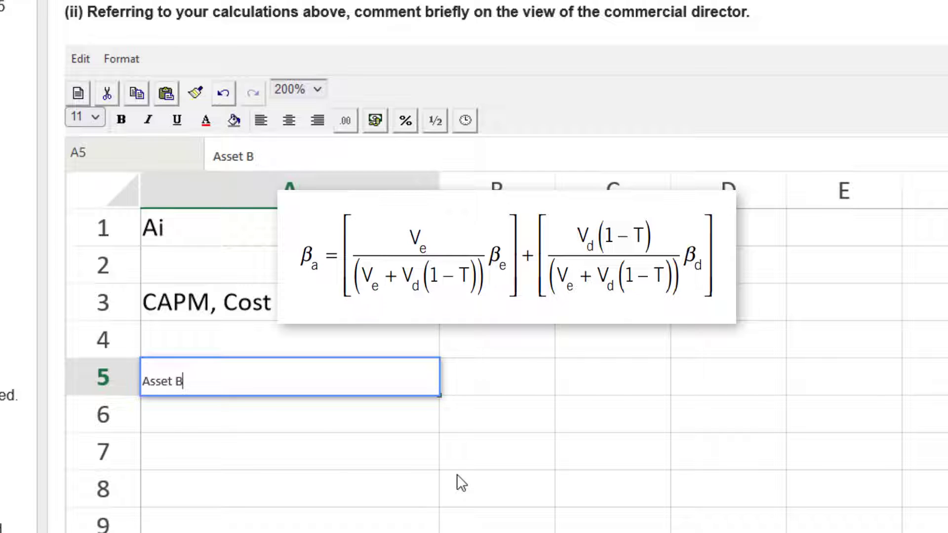
{"action": "type", "text": "eta Forlu"}
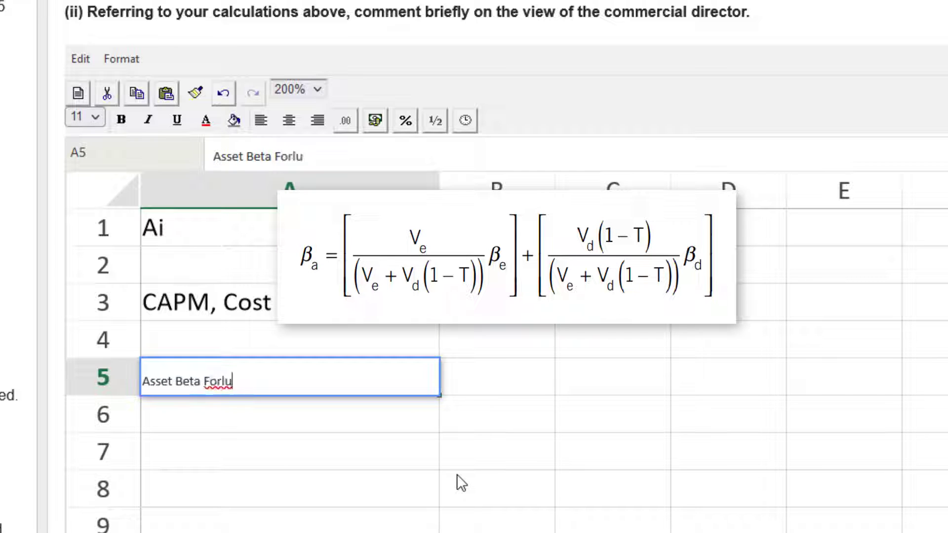
{"action": "key", "text": "BackSpace"}
{"action": "key", "text": "BackSpace"}
{"action": "type", "text": "mula"}
{"action": "key", "text": "Return"}
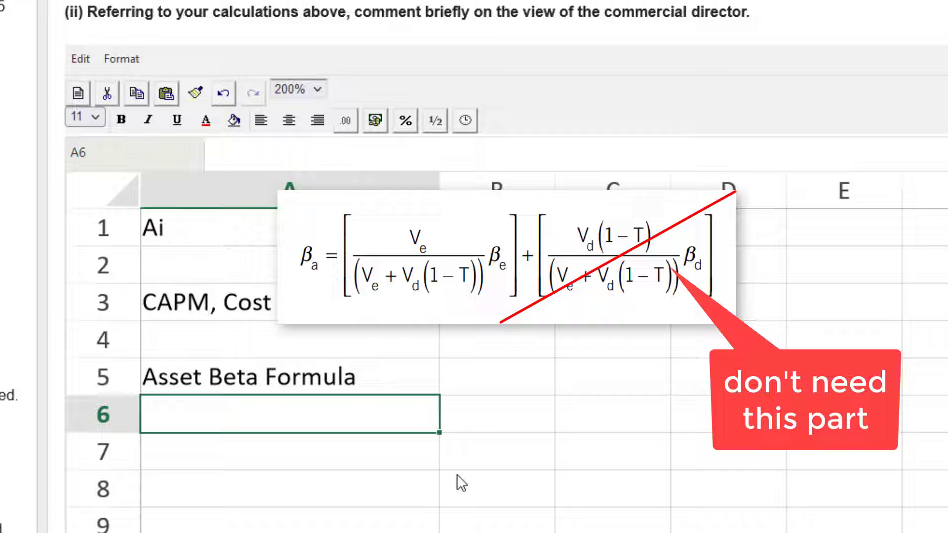
- Write the weighting E/E+D(1-t) in cell B5
{"action": "key", "text": "Up"}
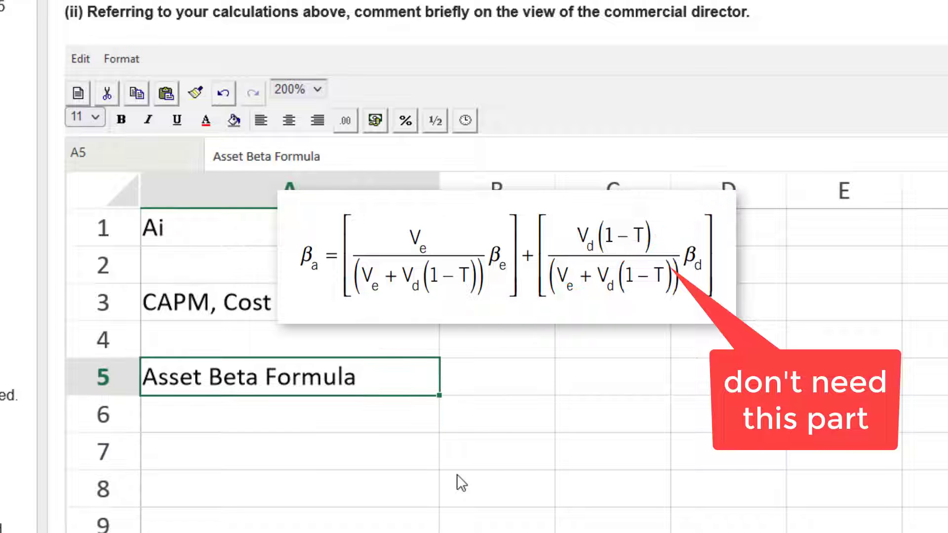
{"action": "key", "text": "Right"}
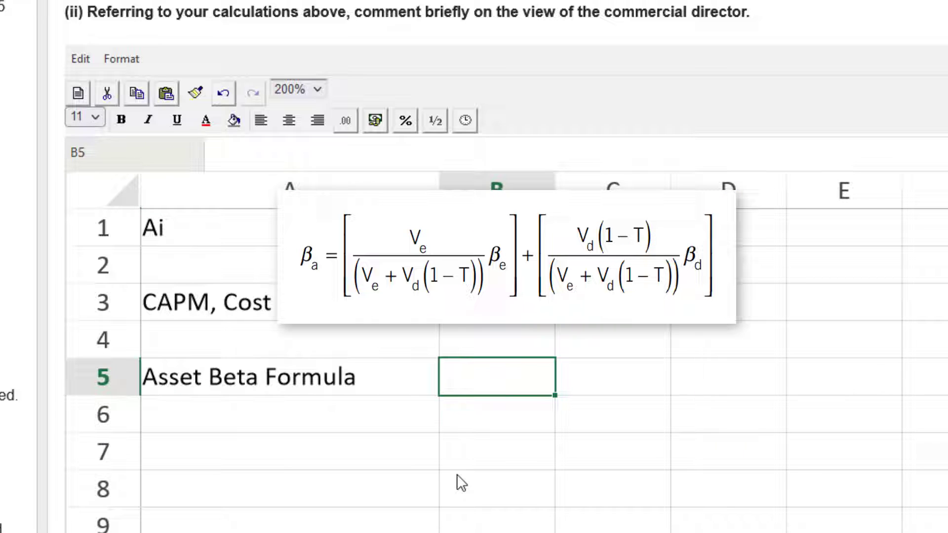
{"action": "type", "text": "E"}
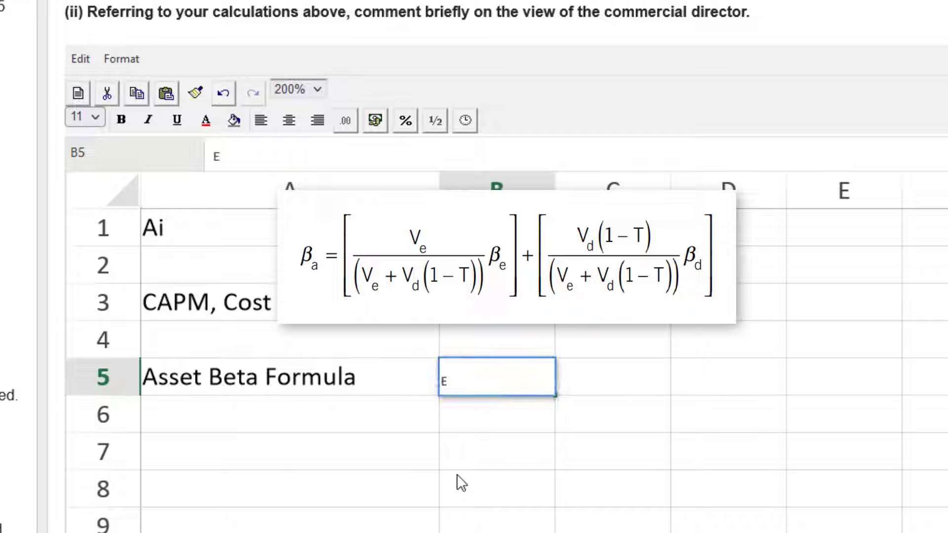
{"action": "type", "text": "/E+D("}
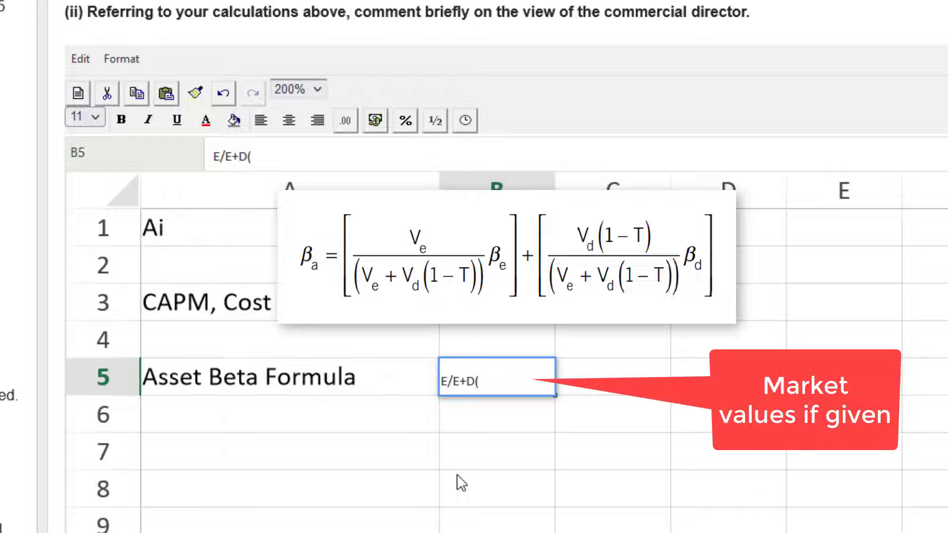
{"action": "type", "text": "1-t)"}
{"action": "key", "text": "Return"}
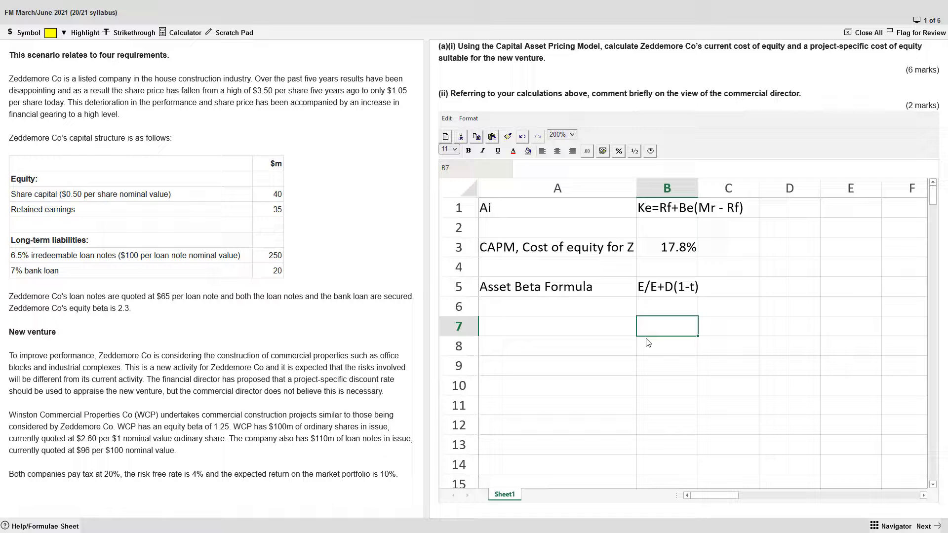
- Enter the labels Zeddemore, MV equity and MV Debt in A7:A9
{"action": "key", "text": "Left"}
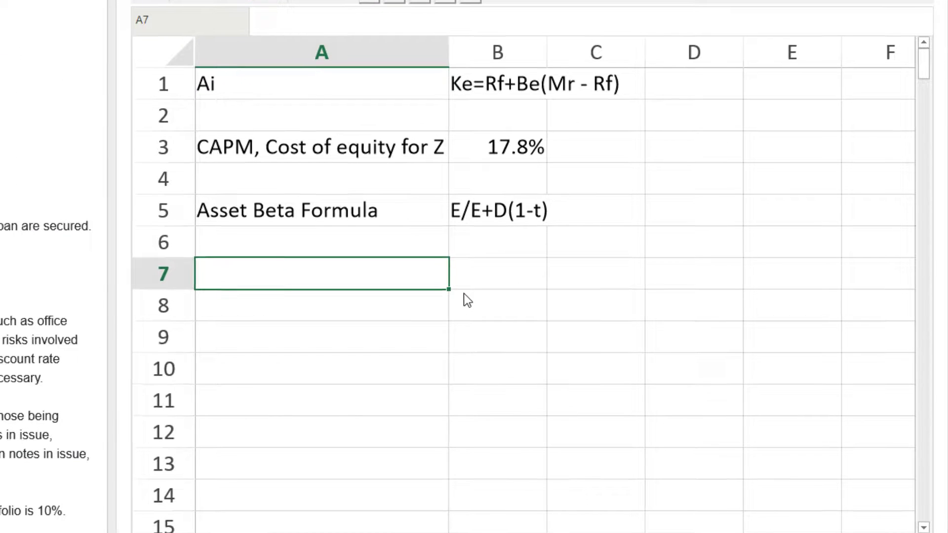
{"action": "type", "text": "Ze"}
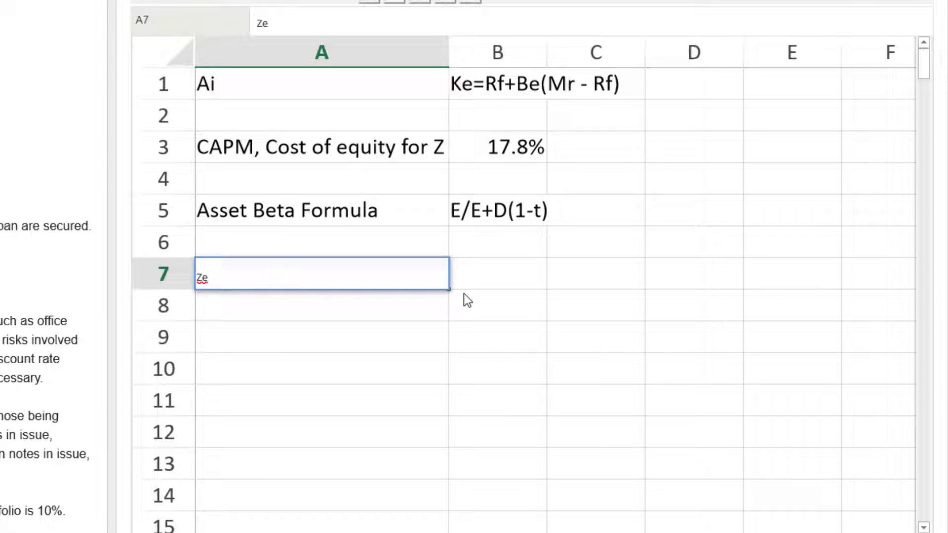
{"action": "type", "text": "ddemore"}
{"action": "key", "text": "Return"}
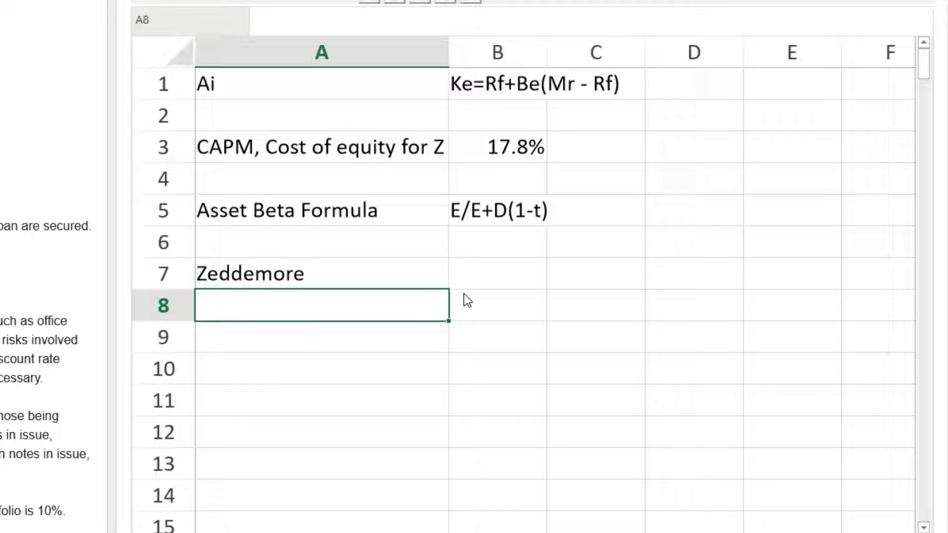
{"action": "type", "text": "Ia"}
{"action": "key", "text": "BackSpace"}
{"action": "key", "text": "BackSpace"}
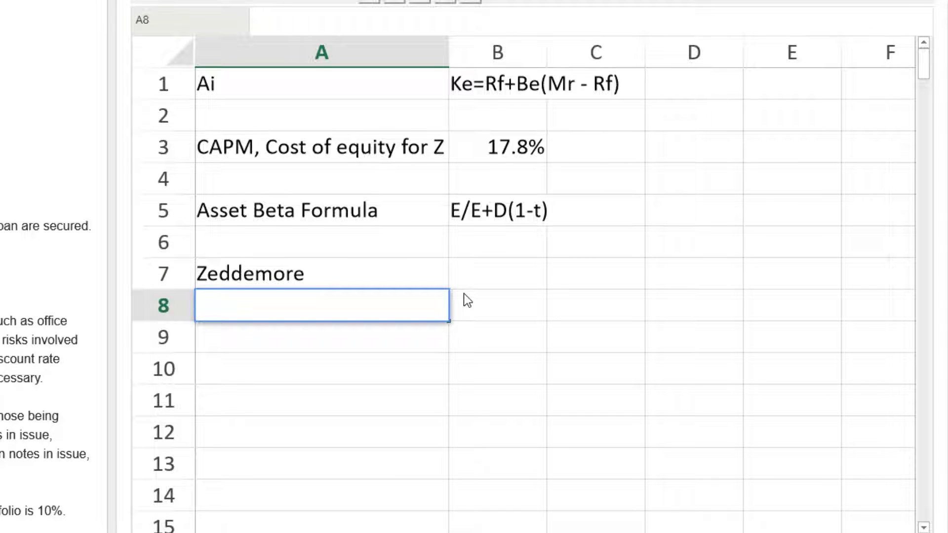
{"action": "type", "text": "MV equity"}
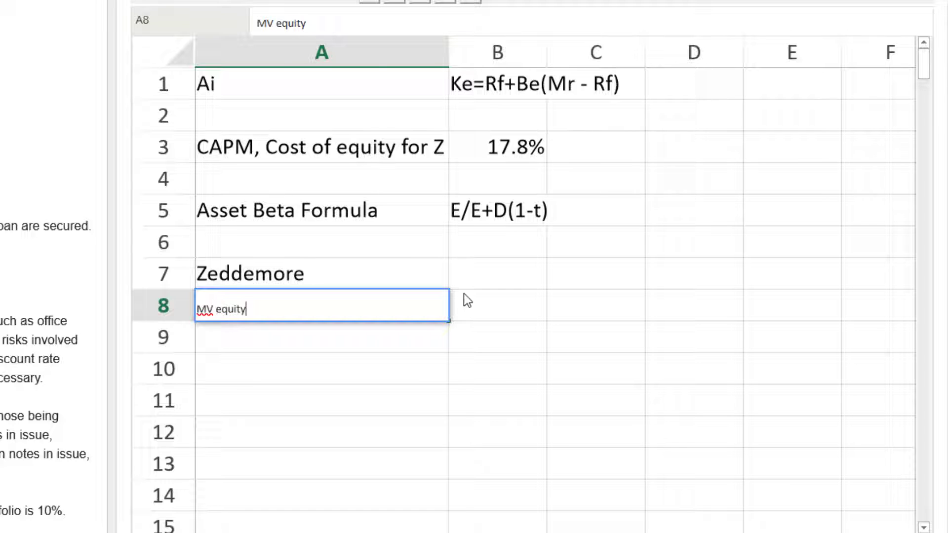
{"action": "key", "text": "Return"}
{"action": "type", "text": "MV"}
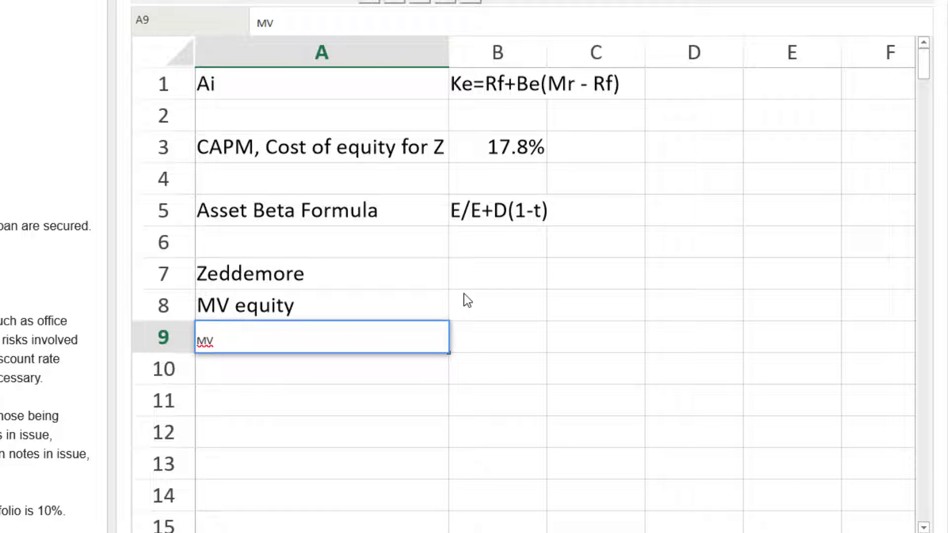
{"action": "type", "text": " Debt"}
{"action": "key", "text": "Return"}
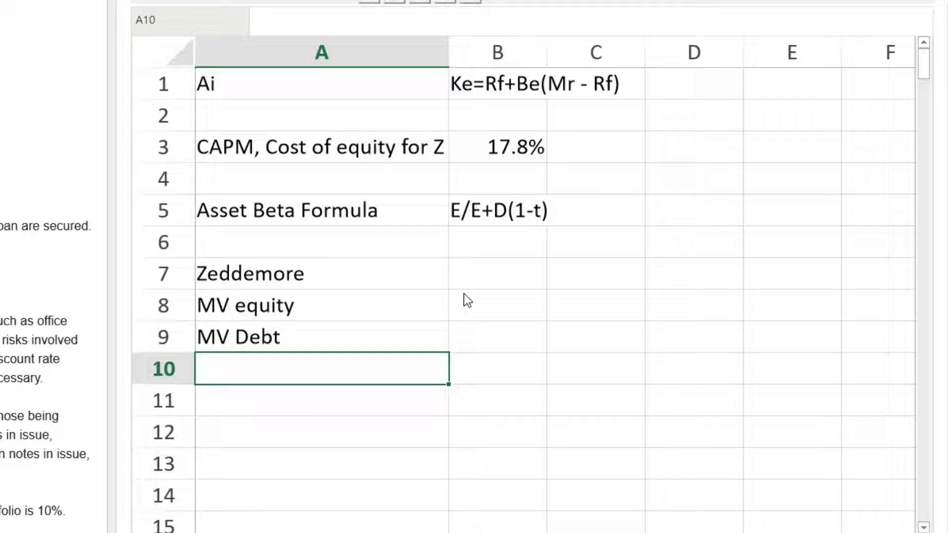
- Copy the A7:A9 label block and paste it at A11
{"action": "left_click", "coordinate": [290, 273]}
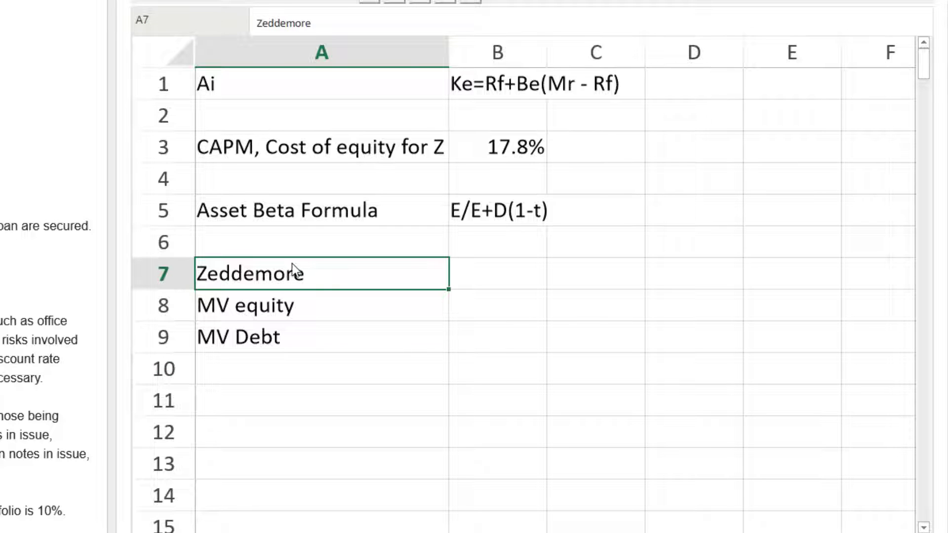
{"action": "left_click_drag", "start_coordinate": [295, 294], "coordinate": [290, 331]}
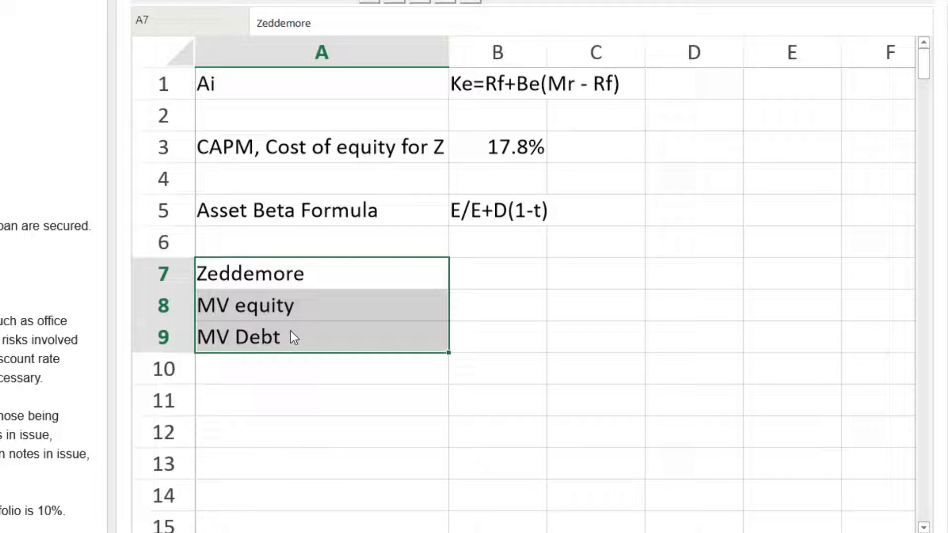
{"action": "key", "text": "ctrl+c"}
{"action": "left_click", "coordinate": [287, 401]}
{"action": "key", "text": "ctrl+v"}
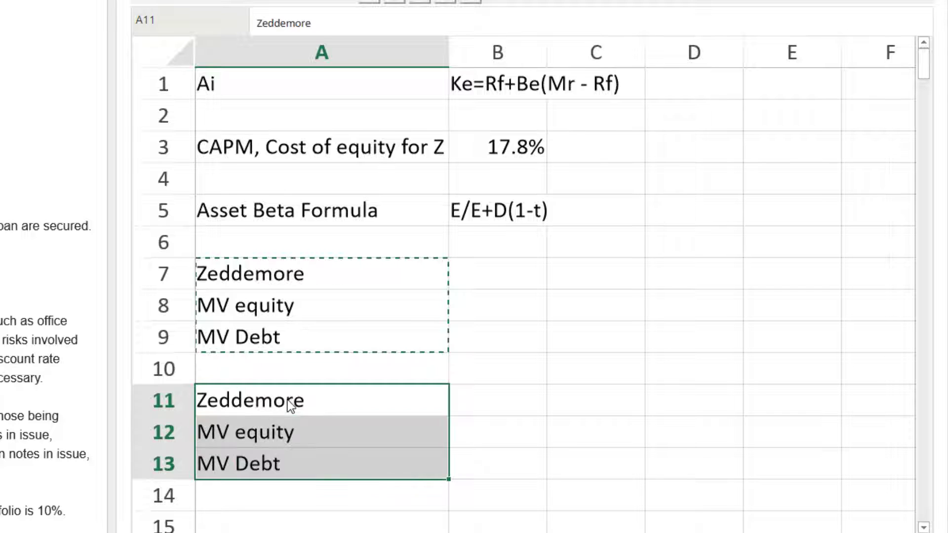
- Rename the copied heading in A11 to 'Winston'
{"action": "left_click", "coordinate": [290, 402]}
{"action": "double_click", "coordinate": [290, 402]}
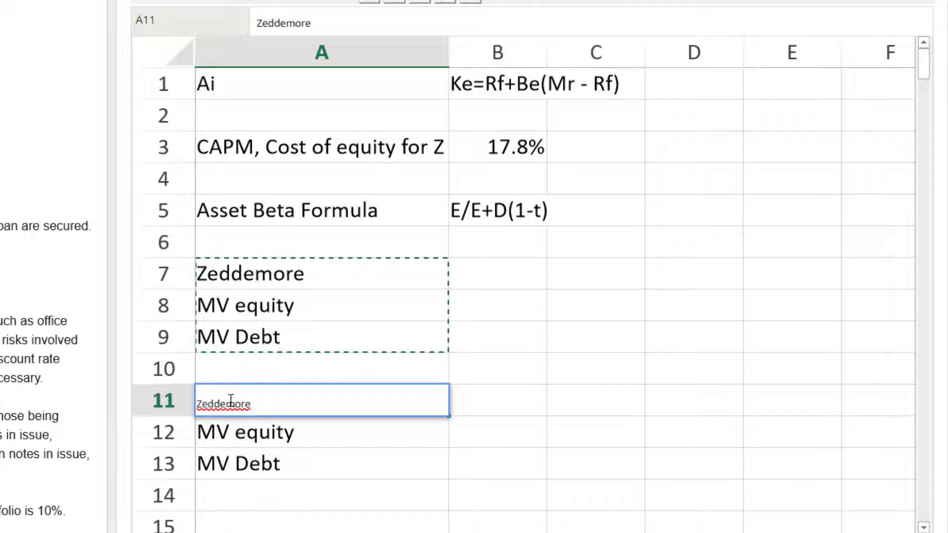
{"action": "left_click", "coordinate": [249, 472]}
{"action": "left_click", "coordinate": [254, 399]}
{"action": "type", "text": "Winstro"}
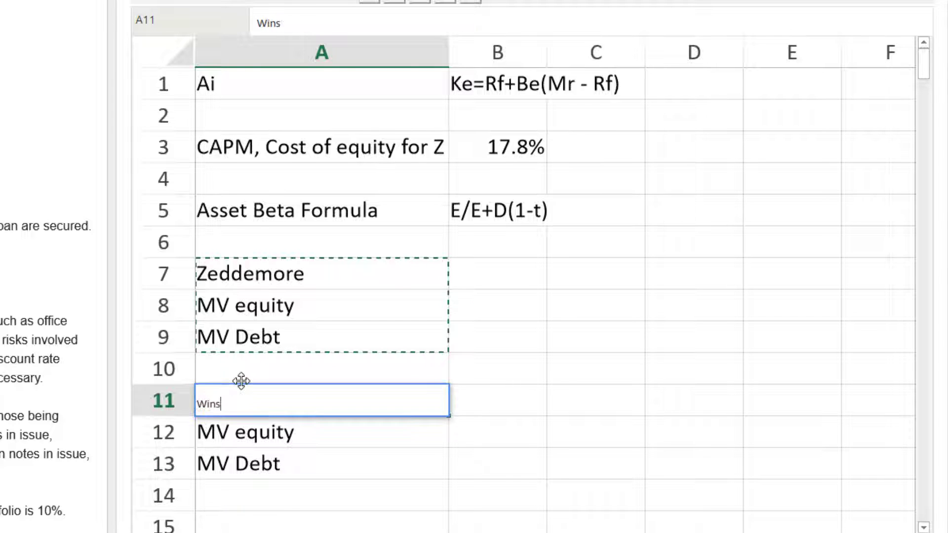
{"action": "key", "text": "BackSpace"}
{"action": "key", "text": "BackSpace"}
{"action": "type", "text": "on"}
{"action": "key", "text": "Return"}
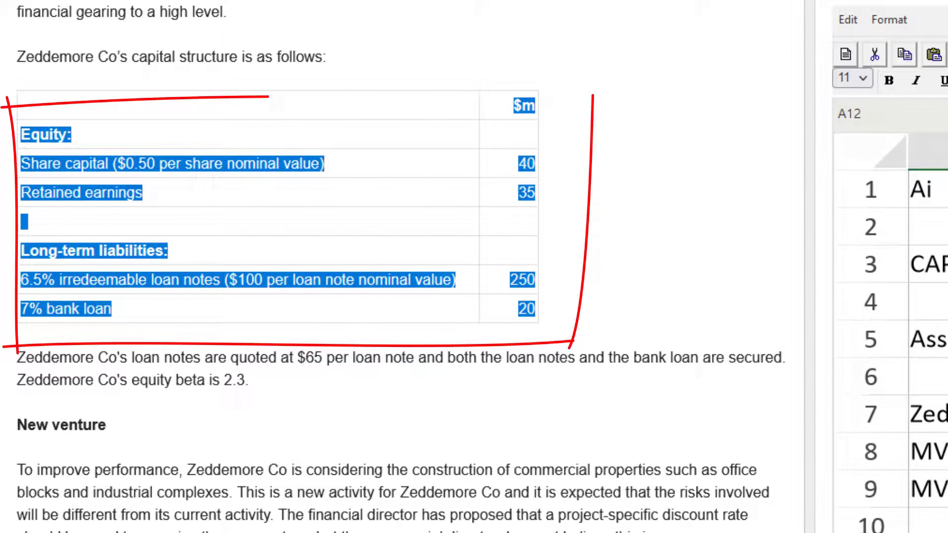
- Check share capital 40 in the question, then enter =40/0.5*1.05 for Zeddemore's MV equity of 84
{"action": "left_click", "coordinate": [600, 309]}
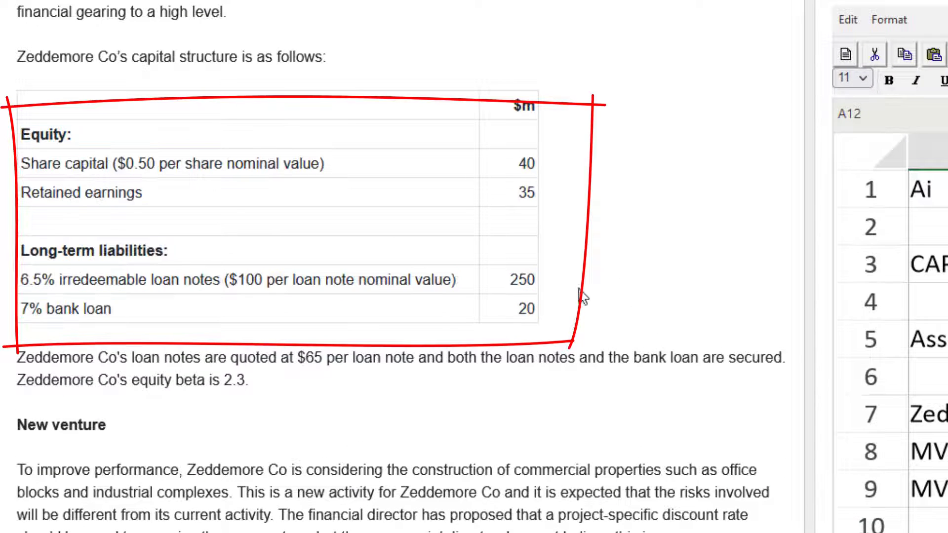
{"action": "double_click", "coordinate": [522, 163]}
{"action": "left_click", "coordinate": [149, 177]}
{"action": "scroll", "coordinate": [740, 197], "scroll_direction": "up", "scroll_amount": 2}
{"action": "left_click_drag", "start_coordinate": [734, 52], "coordinate": [776, 51]}
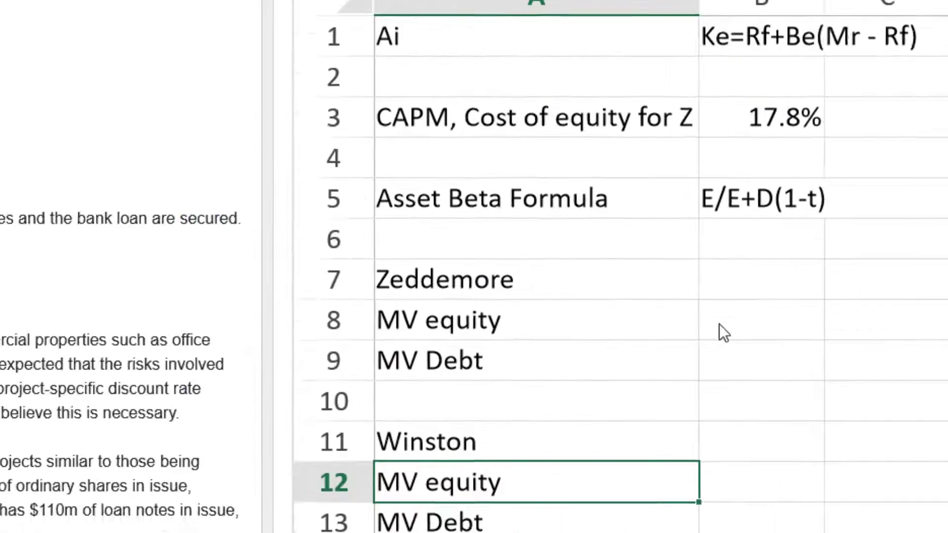
{"action": "left_click", "coordinate": [719, 324]}
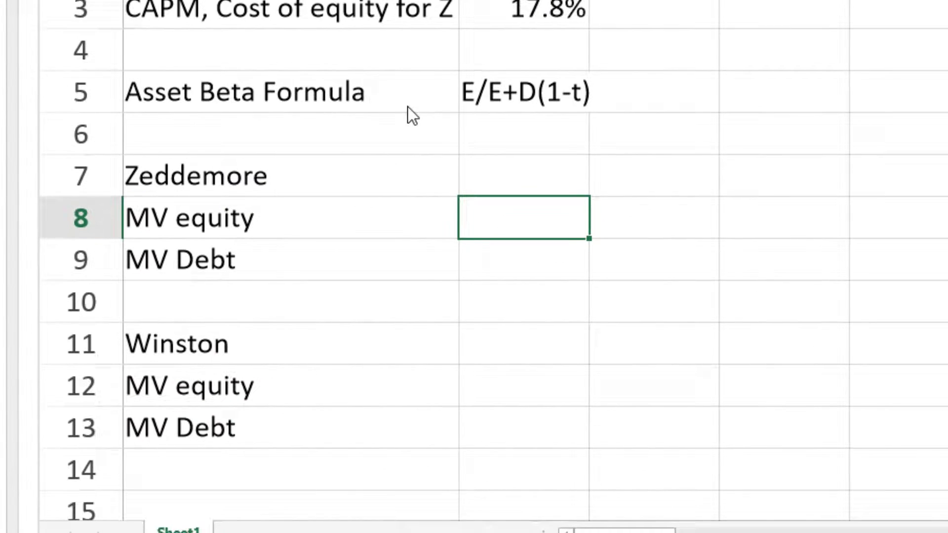
{"action": "type", "text": "="}
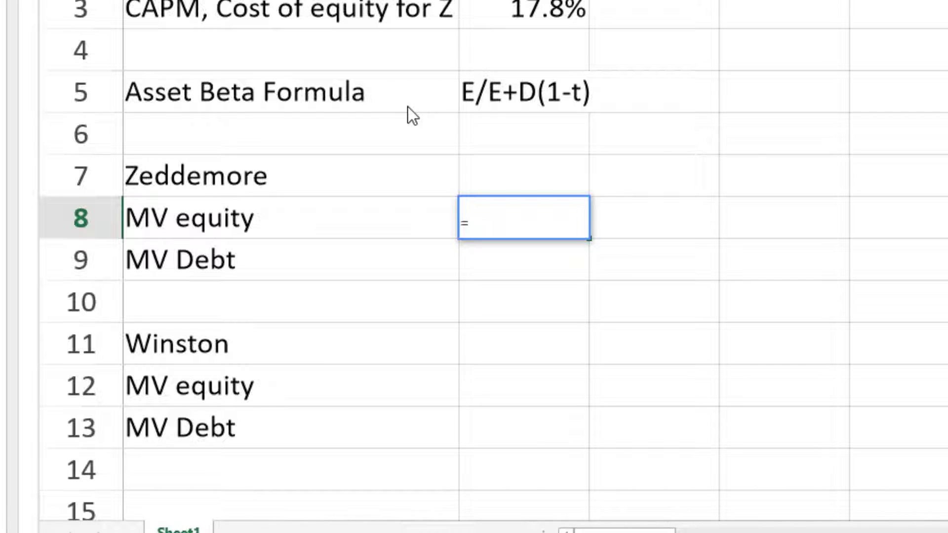
{"action": "type", "text": "40/0.5*1.0"}
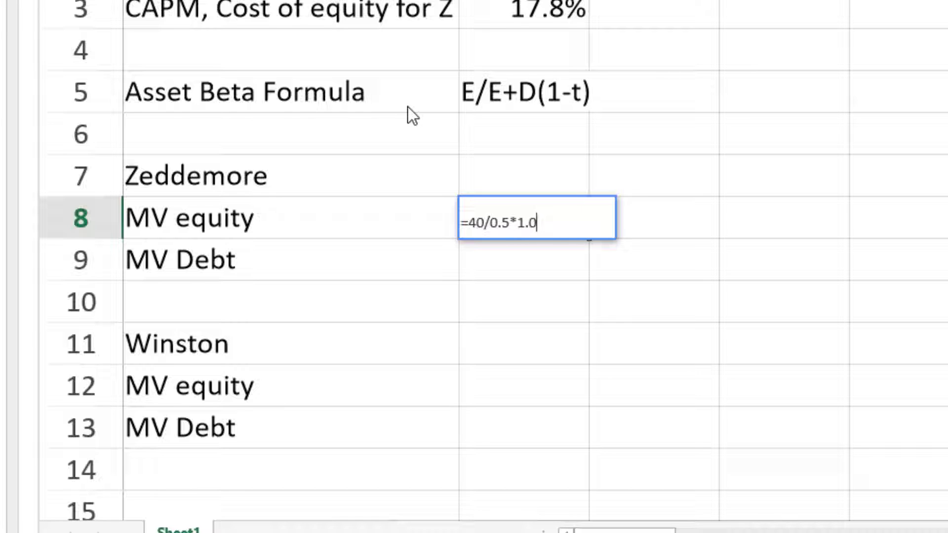
{"action": "type", "text": "5"}
{"action": "key", "text": "Return"}
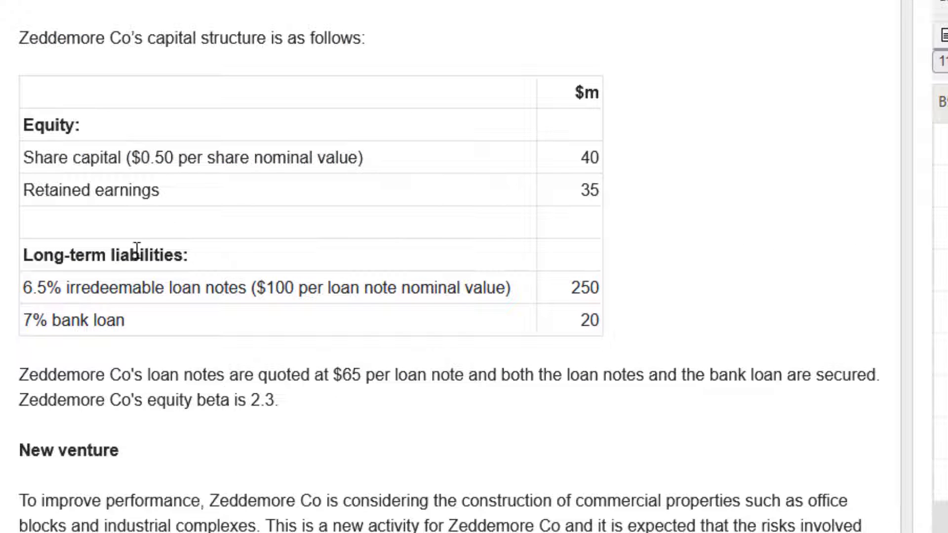
- Highlight the loan note, bank loan and $65 loan note price in the question
{"action": "left_click_drag", "start_coordinate": [121, 287], "coordinate": [588, 327]}
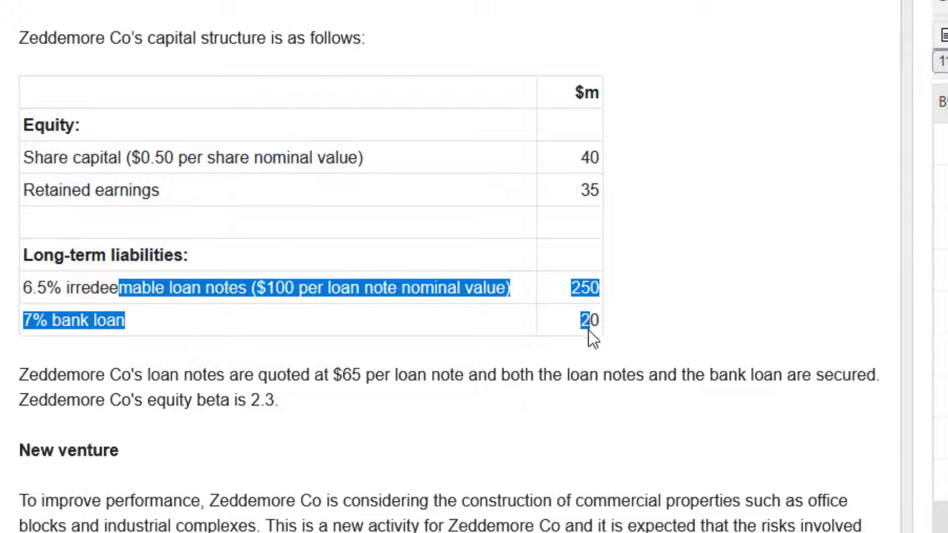
{"action": "left_click", "coordinate": [564, 322]}
{"action": "left_click_drag", "start_coordinate": [497, 294], "coordinate": [595, 314]}
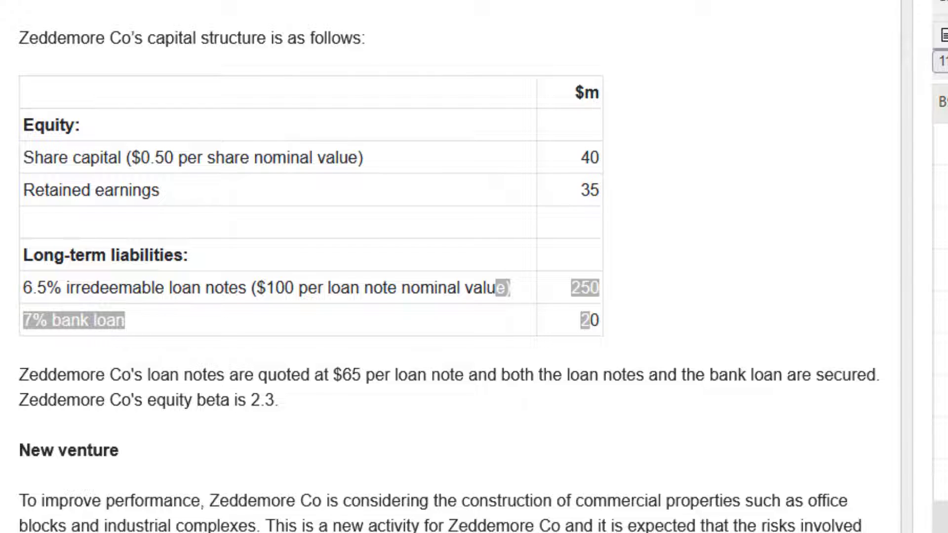
{"action": "left_click", "coordinate": [197, 276]}
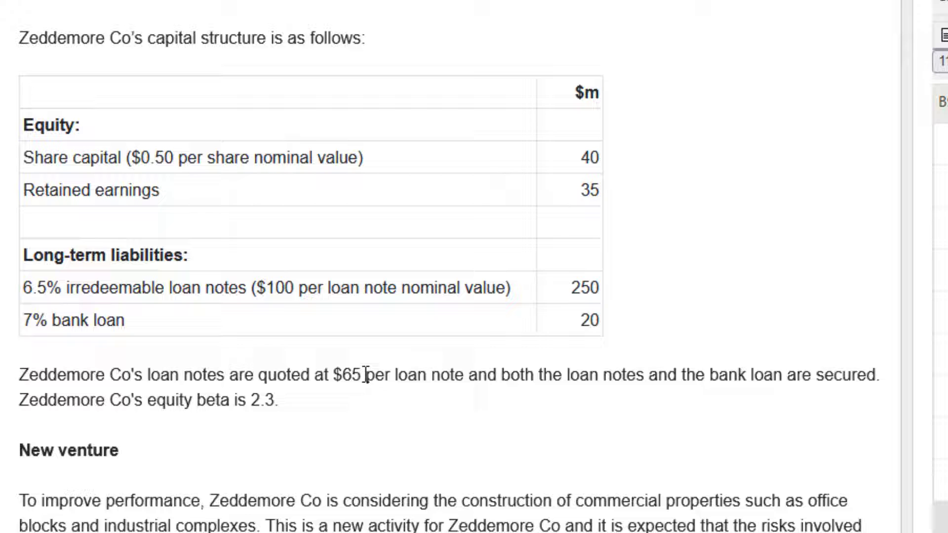
{"action": "left_click_drag", "start_coordinate": [365, 374], "coordinate": [328, 374]}
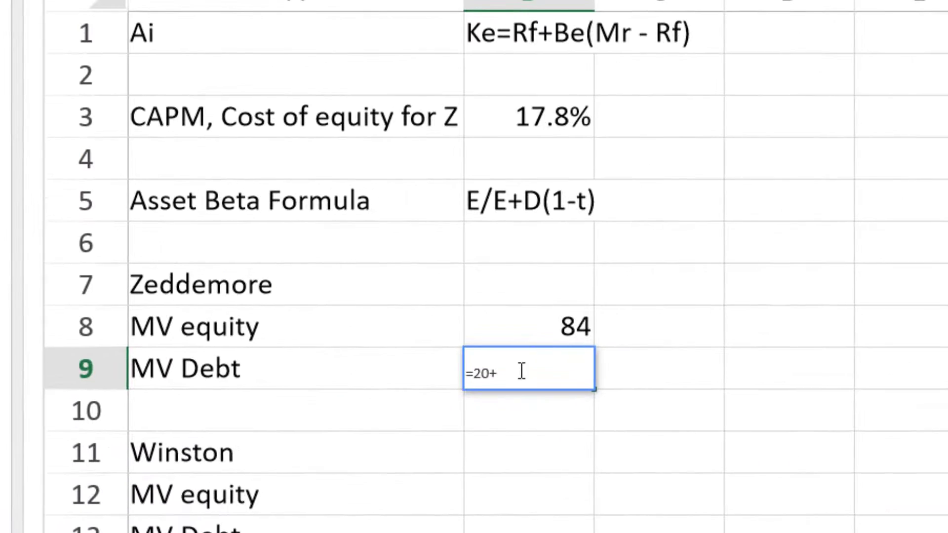
- Enter =20+(250*65/100) as Zeddemore's MV Debt, giving 182.5
{"action": "left_click", "coordinate": [521, 373]}
{"action": "type", "text": "=20+(250*"}
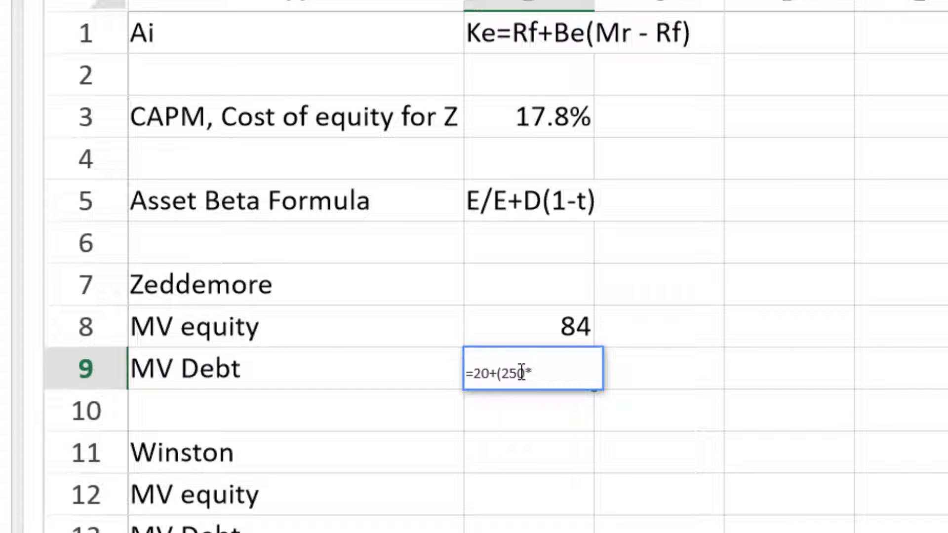
{"action": "type", "text": "65"}
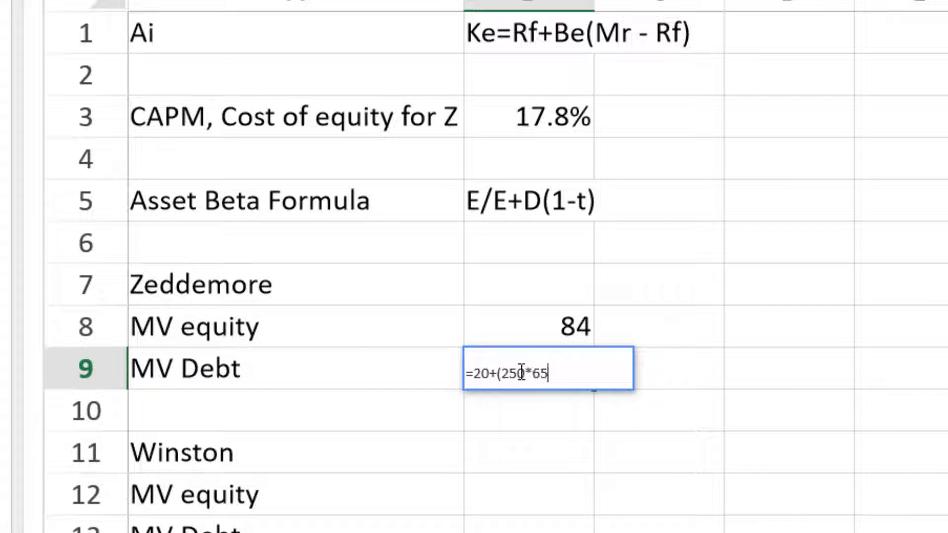
{"action": "type", "text": "/100"}
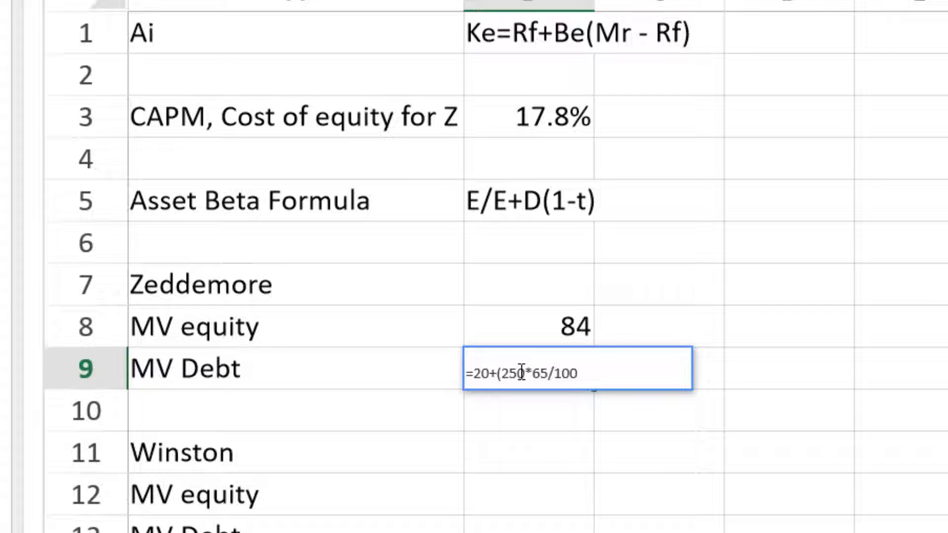
{"action": "type", "text": ")"}
{"action": "key", "text": "Return"}
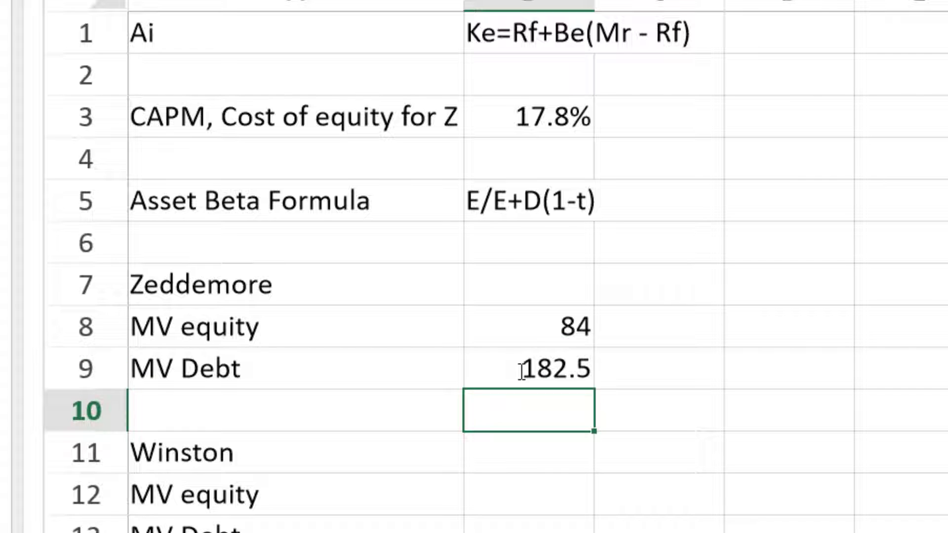
{"action": "key", "text": "Down"}
{"action": "key", "text": "Down"}
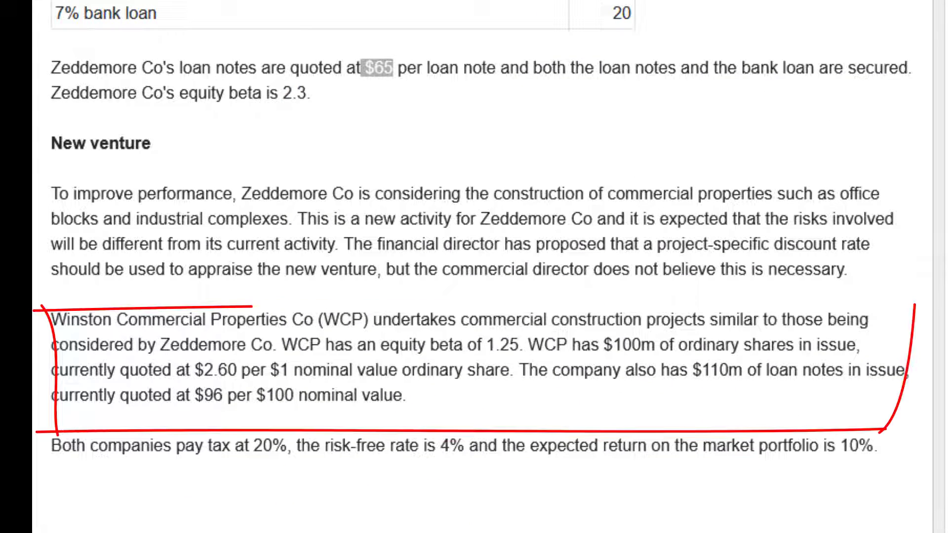
- Circle the Winston paragraph and enter MV equity 100*2.60 = 260 and MV Debt 110*96/100 = 105.6
{"action": "left_click_drag", "start_coordinate": [252, 307], "coordinate": [933, 309]}
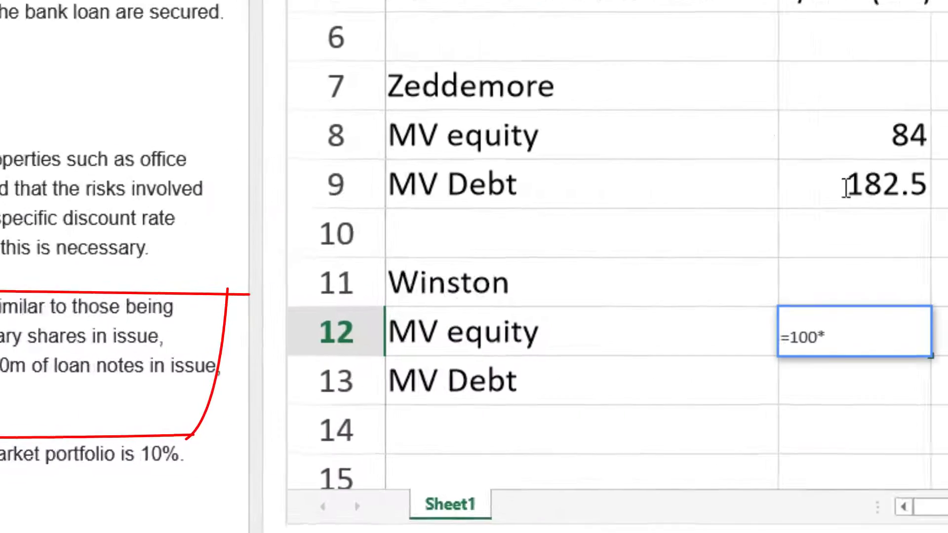
{"action": "type", "text": "2.60"}
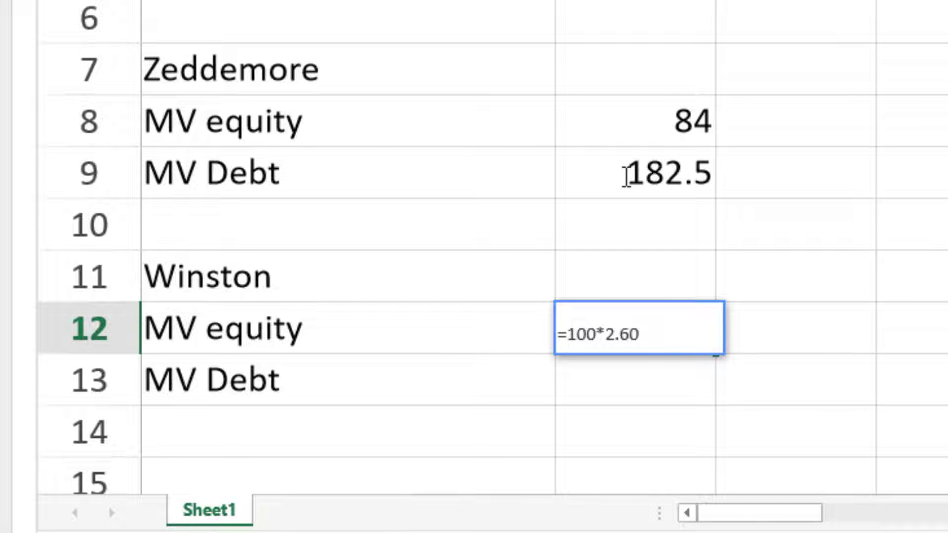
{"action": "key", "text": "Return"}
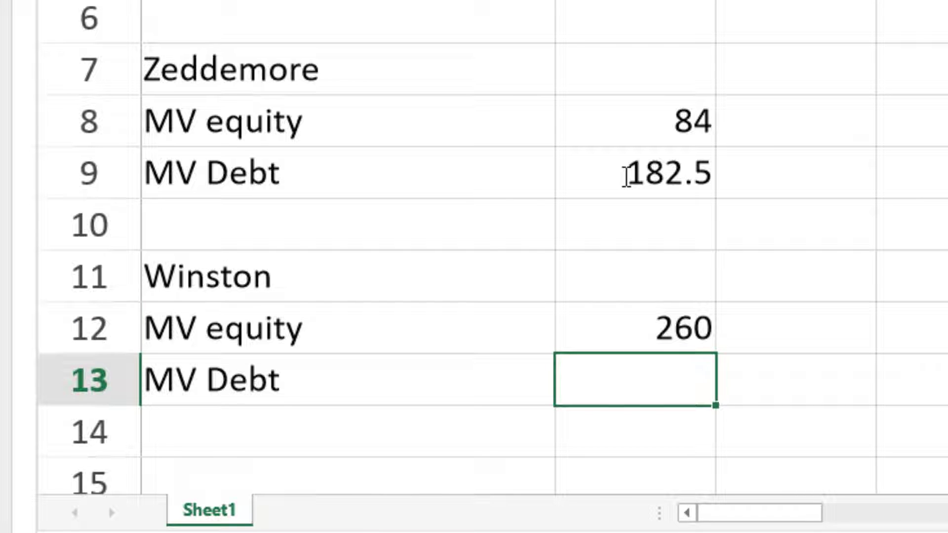
{"action": "type", "text": "="}
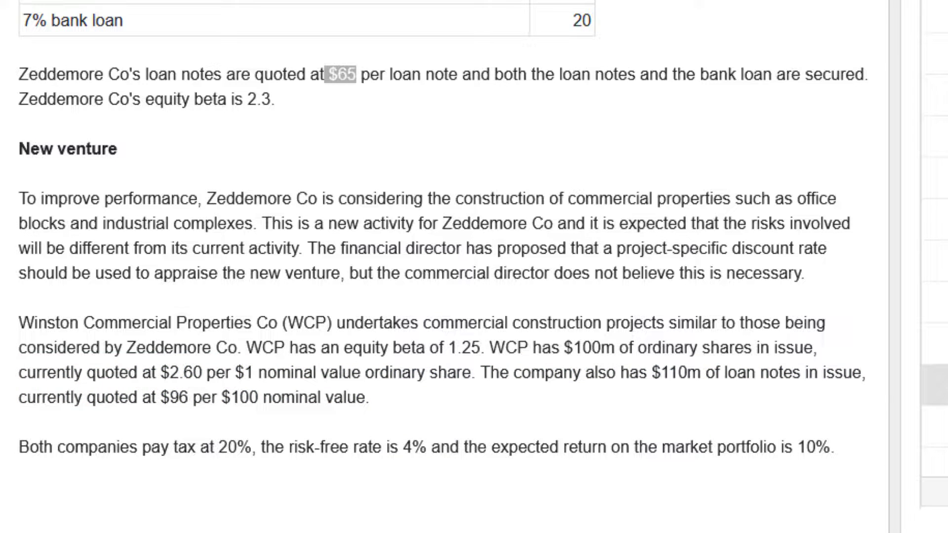
{"action": "type", "text": "110*9"}
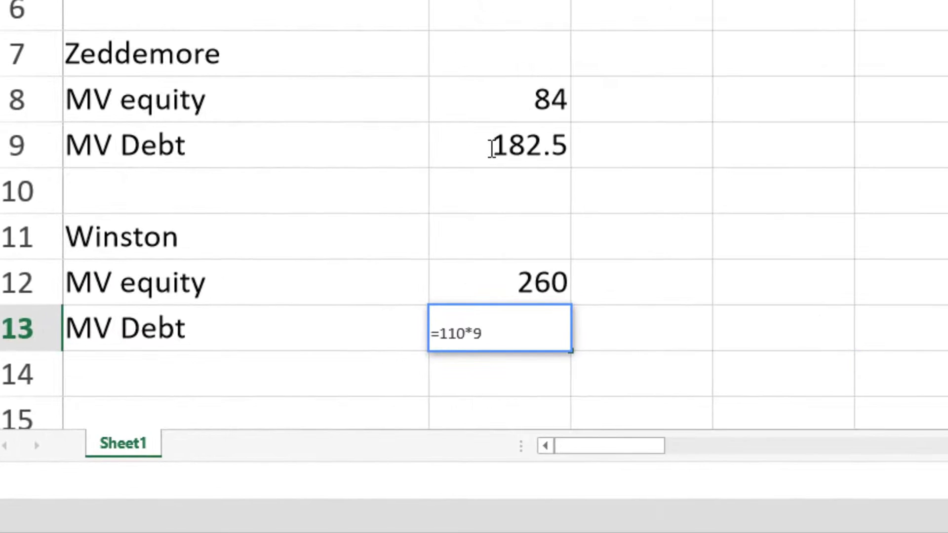
{"action": "type", "text": "6/100"}
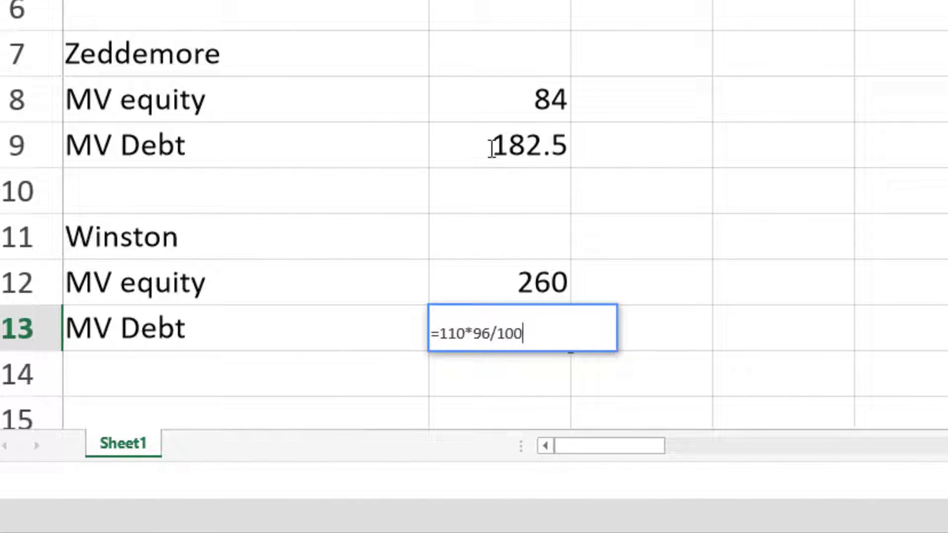
{"action": "key", "text": "Return"}
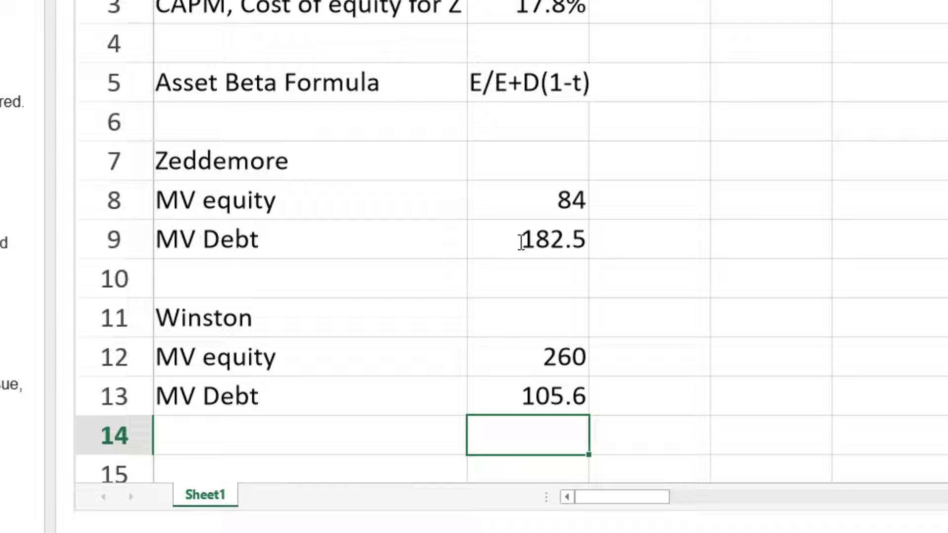
- Add the heading 'Degear the proxy' at row 15
{"action": "key", "text": "Down"}
{"action": "key", "text": "Down"}
{"action": "key", "text": "Down"}
{"action": "key", "text": "Down"}
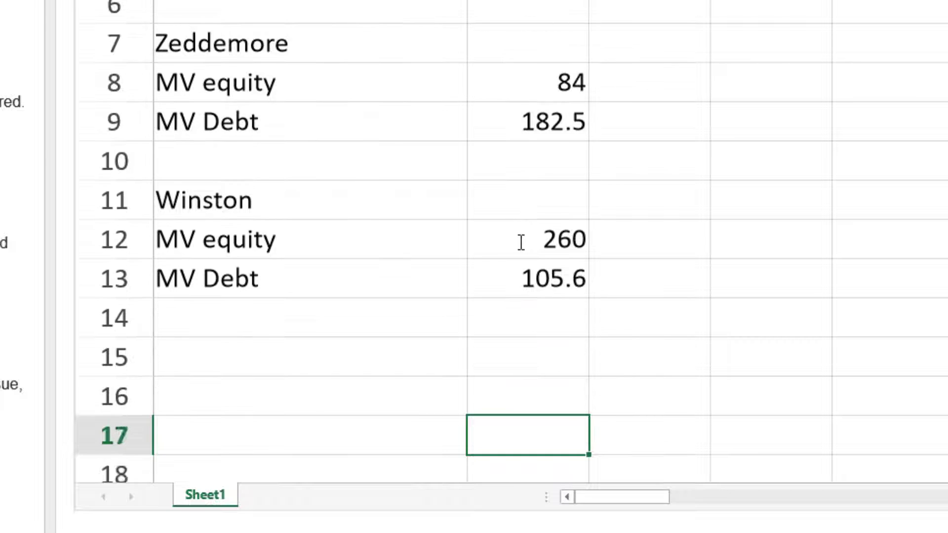
{"action": "key", "text": "Up"}
{"action": "key", "text": "Up"}
{"action": "key", "text": "Up"}
{"action": "key", "text": "Up"}
{"action": "key", "text": "Up"}
{"action": "key", "text": "Up"}
{"action": "key", "text": "Up"}
{"action": "key", "text": "Up"}
{"action": "key", "text": "Up"}
{"action": "key", "text": "Up"}
{"action": "key", "text": "Up"}
{"action": "key", "text": "Up"}
{"action": "key", "text": "Up"}
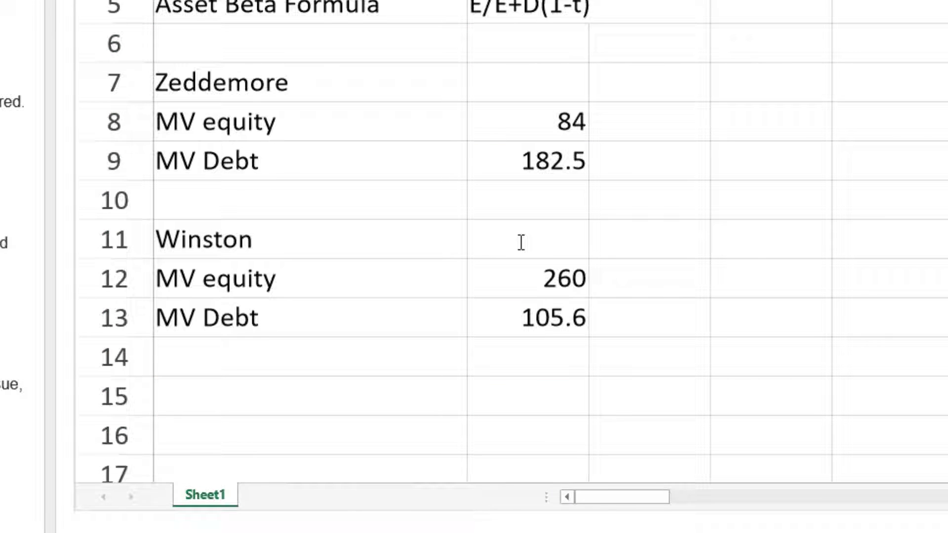
{"action": "key", "text": "Down"}
{"action": "key", "text": "Down"}
{"action": "key", "text": "Down"}
{"action": "key", "text": "Down"}
{"action": "key", "text": "Down"}
{"action": "key", "text": "Down"}
{"action": "key", "text": "Down"}
{"action": "key", "text": "Down"}
{"action": "key", "text": "Down"}
{"action": "key", "text": "Down"}
{"action": "key", "text": "Down"}
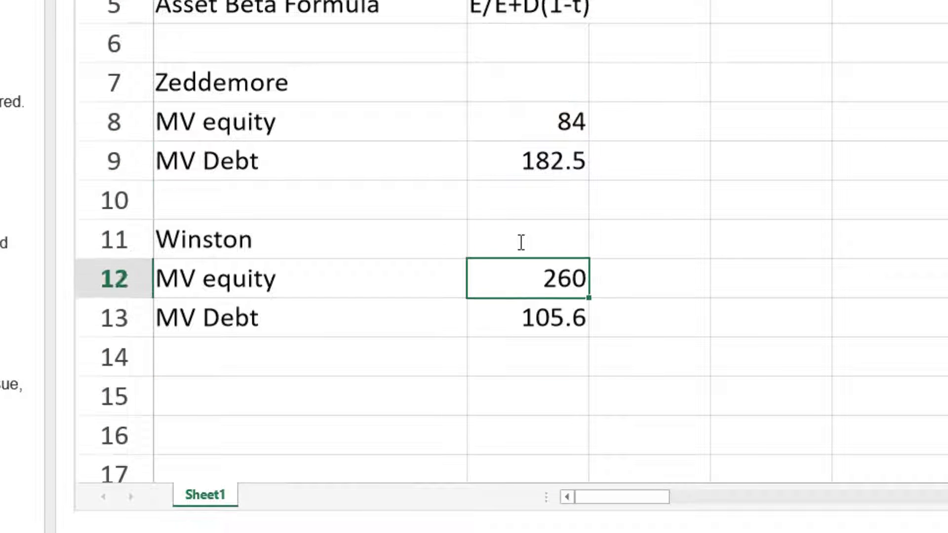
{"action": "key", "text": "Left"}
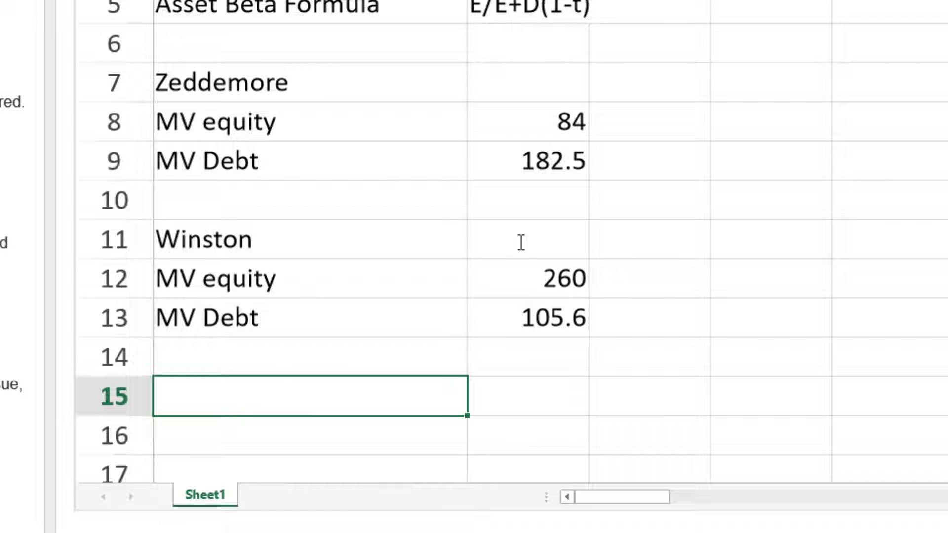
{"action": "type", "text": "De"}
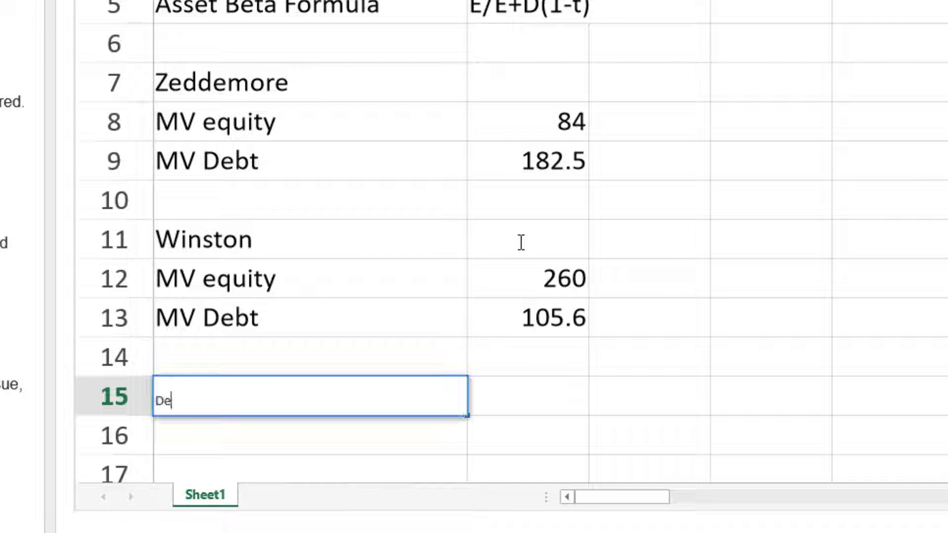
{"action": "type", "text": "gear "}
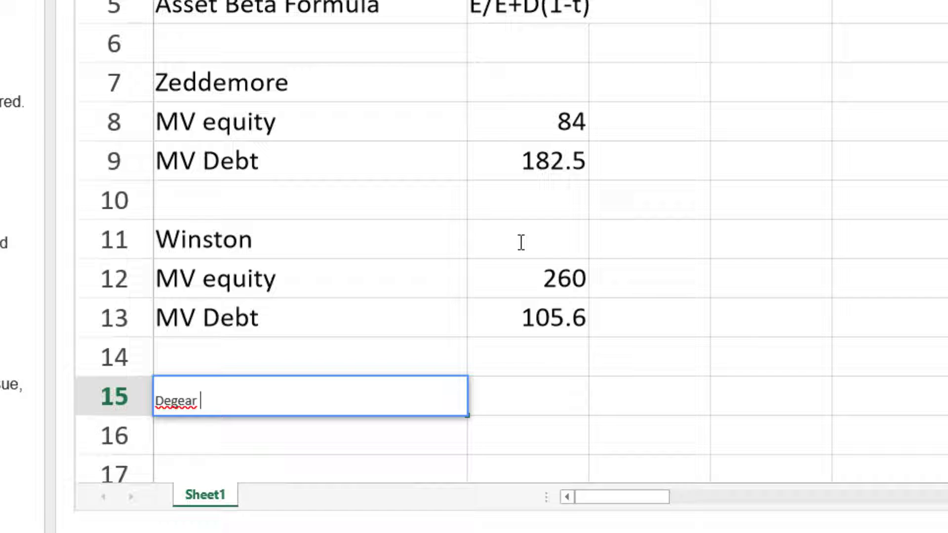
{"action": "type", "text": "the proxy"}
{"action": "key", "text": "Return"}
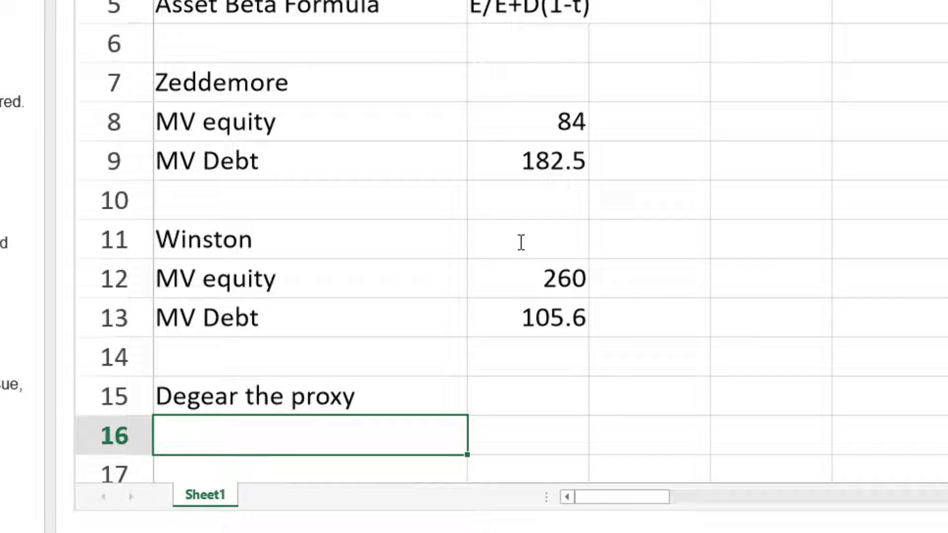
- Under the heading, enter the labels E, E+D(1-t) and Ba of Winston
{"action": "left_click", "coordinate": [541, 16]}
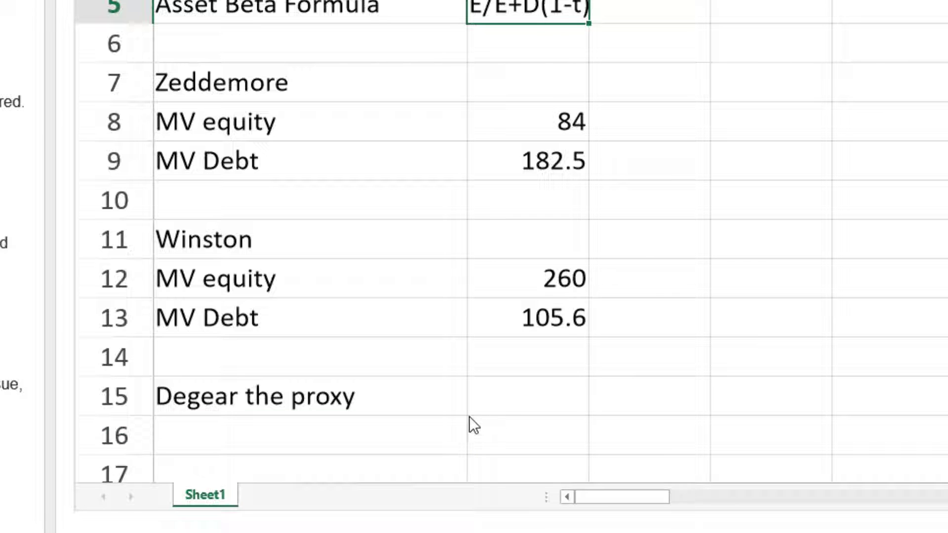
{"action": "left_click", "coordinate": [453, 426]}
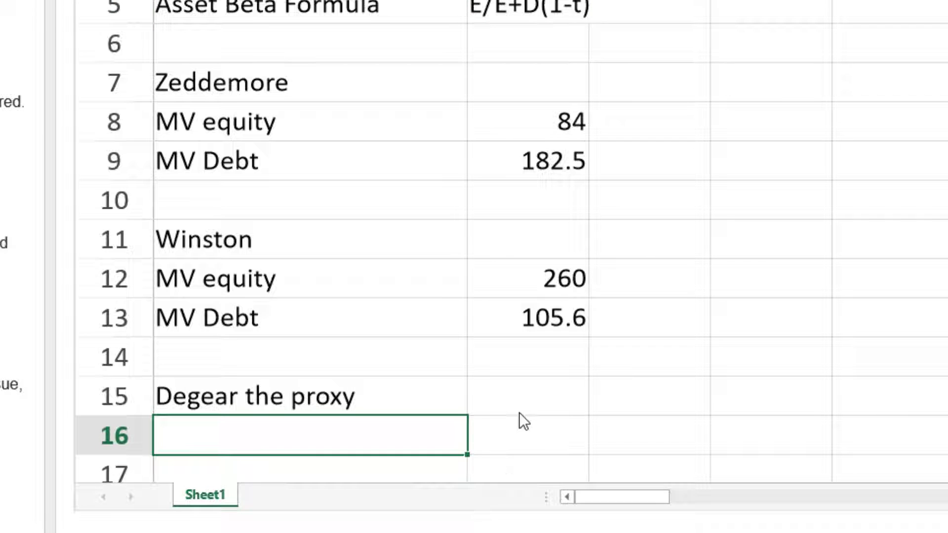
{"action": "type", "text": "E"}
{"action": "key", "text": "Return"}
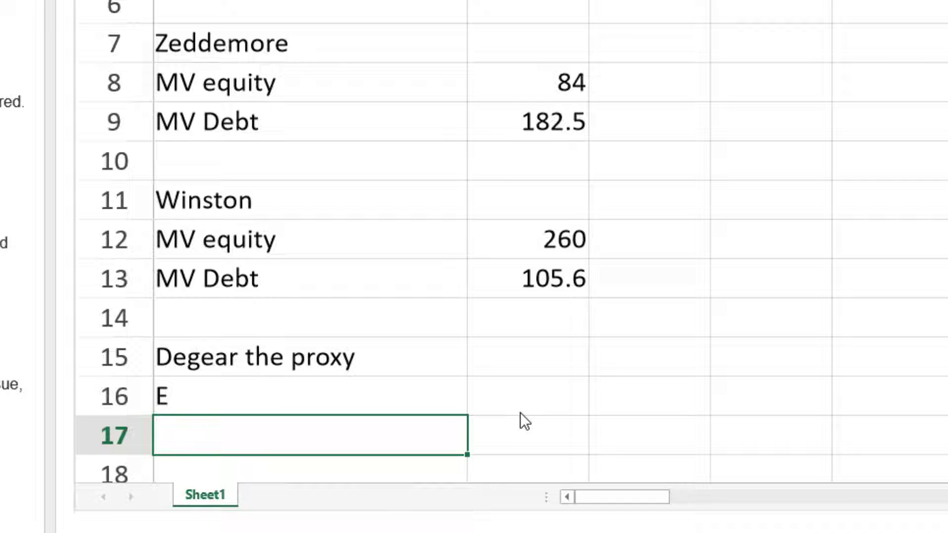
{"action": "key", "text": "F2"}
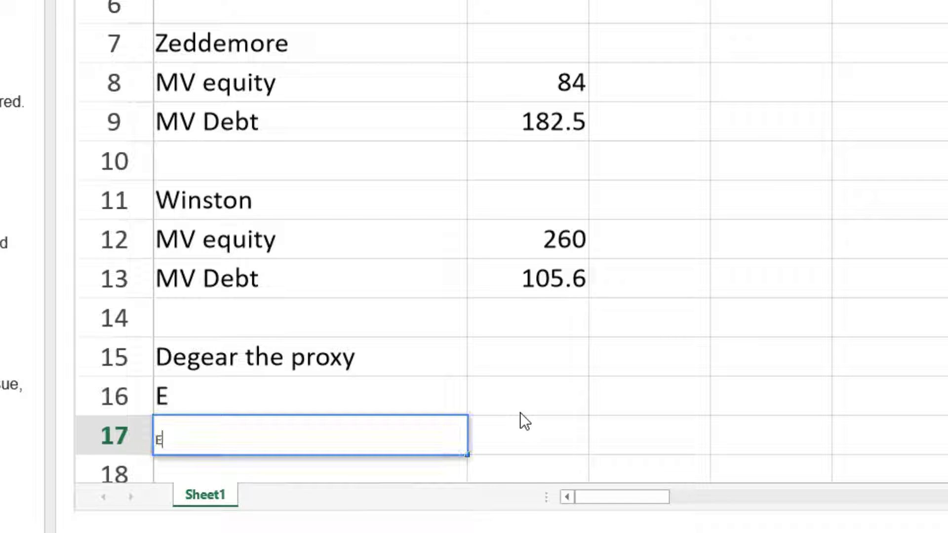
{"action": "type", "text": "E+"}
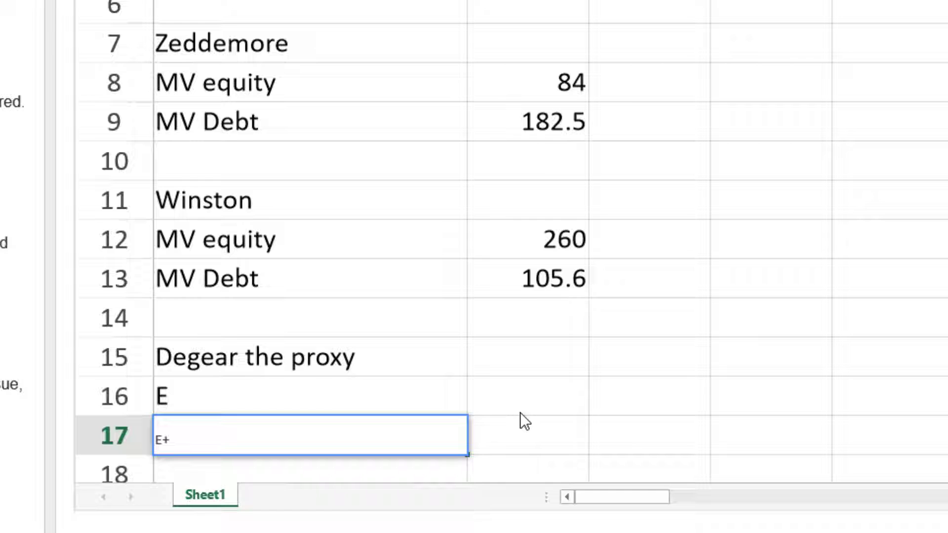
{"action": "type", "text": "D(1-t)"}
{"action": "key", "text": "Return"}
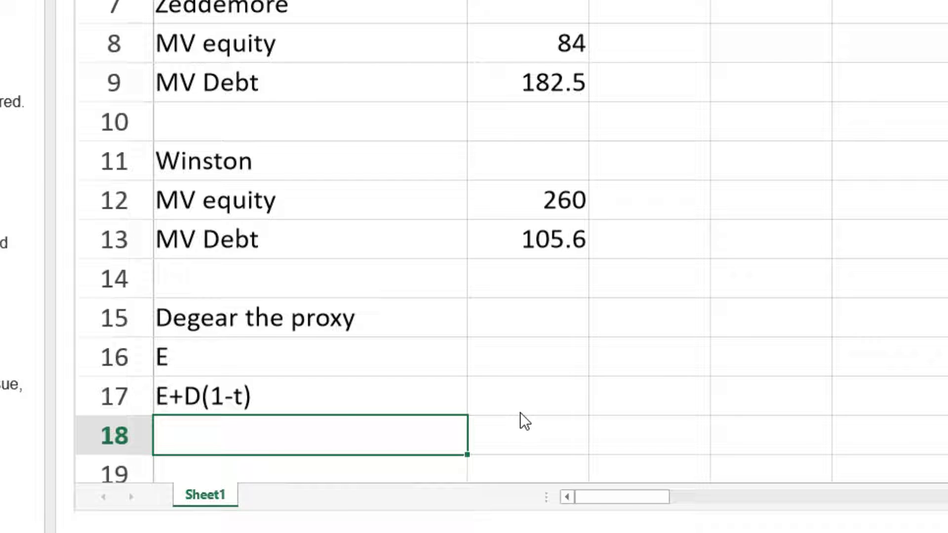
{"action": "type", "text": "Ba "}
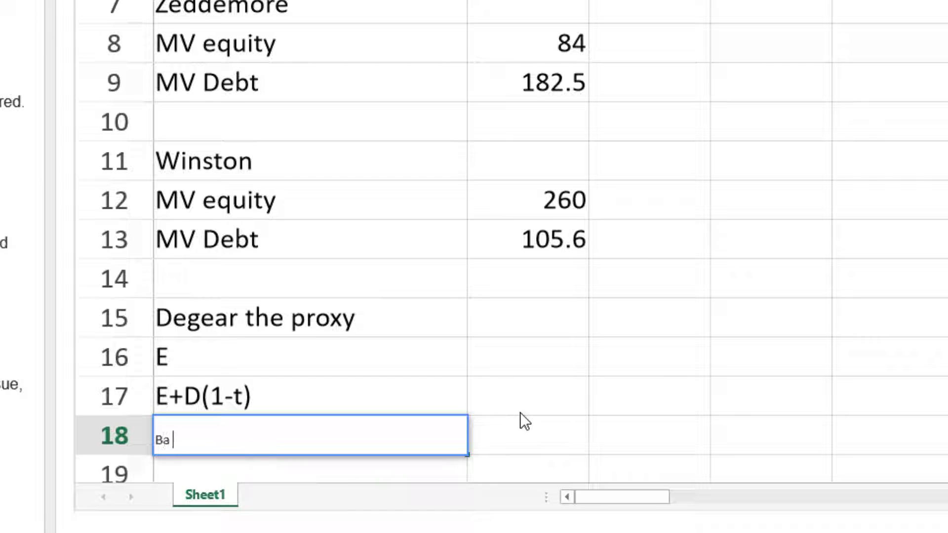
{"action": "type", "text": "of Winstron"}
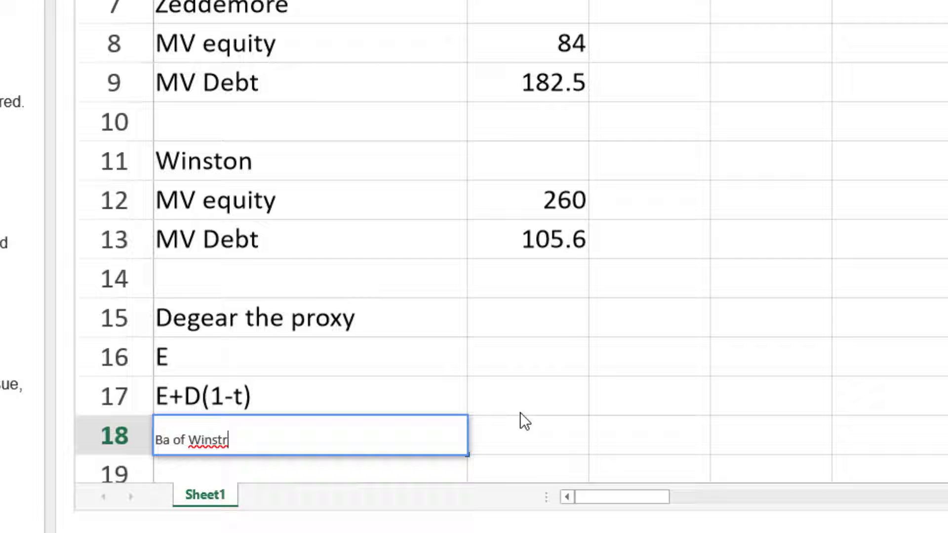
{"action": "key", "text": "BackSpace"}
{"action": "key", "text": "BackSpace"}
{"action": "key", "text": "BackSpace"}
- Correct the label's spelling to 'Ba of Winston'
{"action": "type", "text": "on"}
{"action": "scroll", "coordinate": [493, 247], "scroll_direction": "up", "scroll_amount": 2}
{"action": "left_click", "coordinate": [526, 120]}
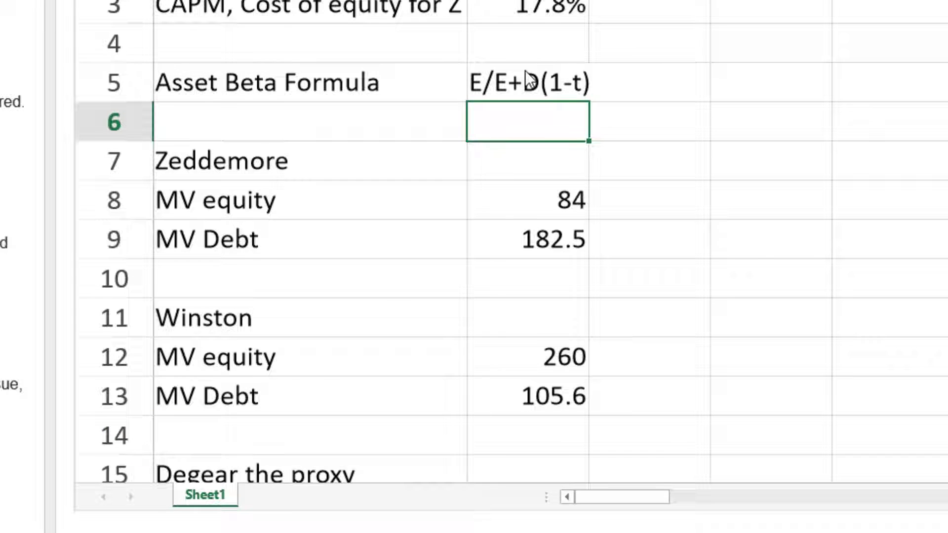
- Edit the asset beta note in B5 to read Be*(E/E+D(1-t))
{"action": "left_click", "coordinate": [493, 84]}
{"action": "key", "text": "F2"}
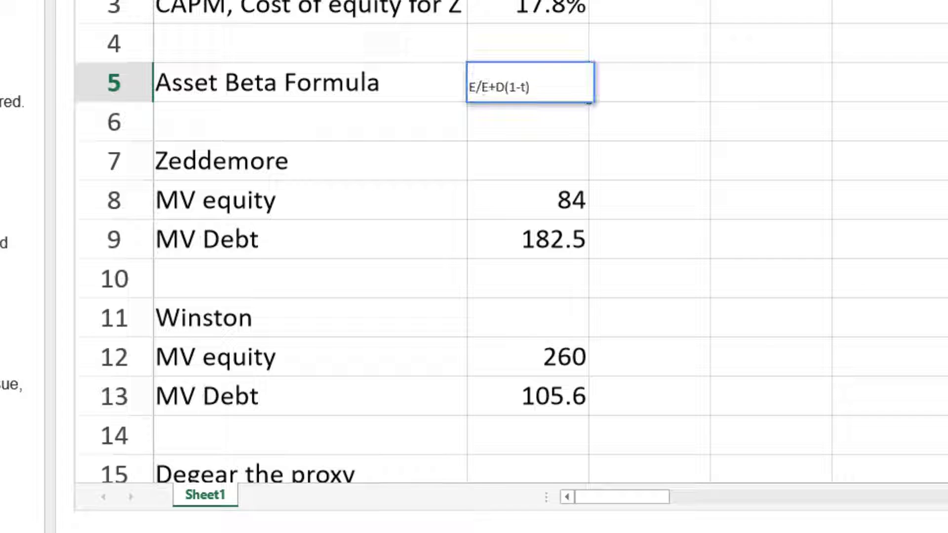
{"action": "type", "text": ")"}
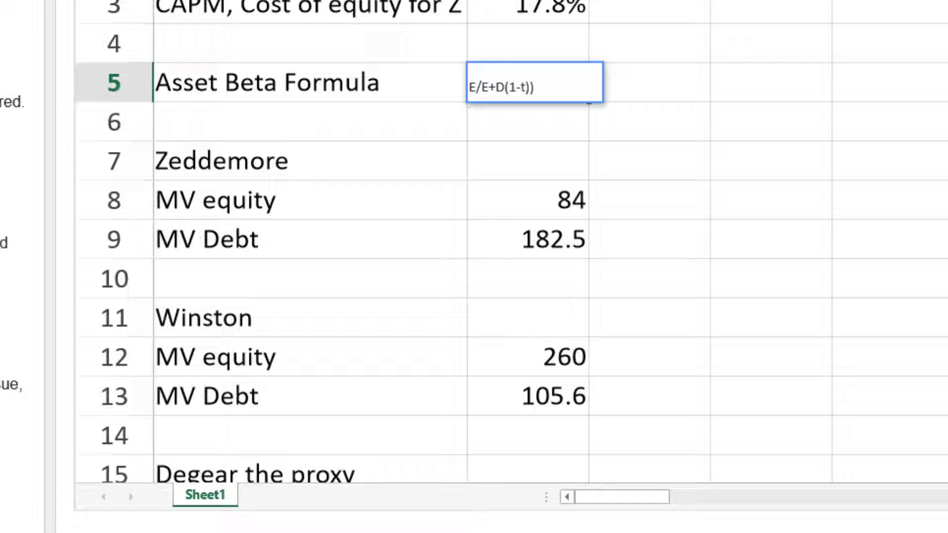
{"action": "type", "text": "("}
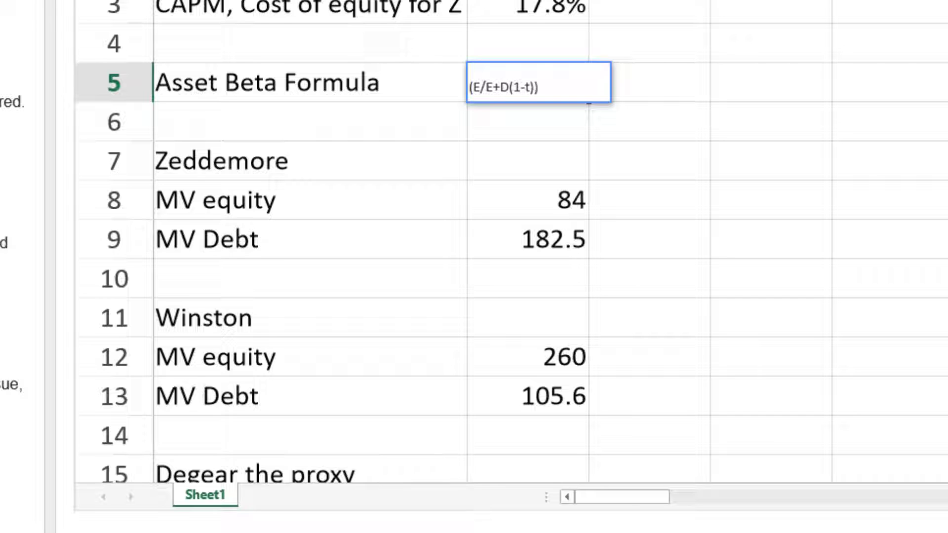
{"action": "type", "text": "Be"}
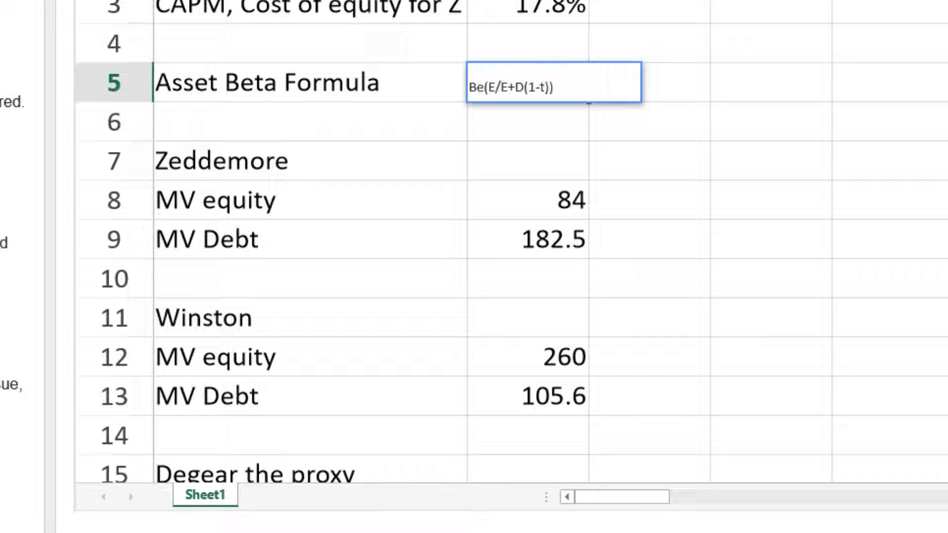
{"action": "type", "text": "*"}
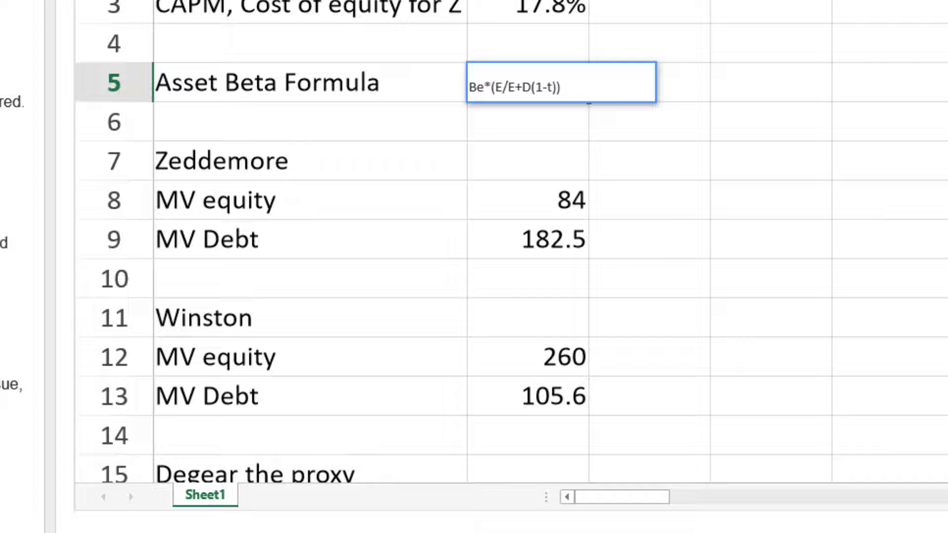
{"action": "key", "text": "Return"}
{"action": "key", "text": "Down"}
{"action": "key", "text": "Down"}
{"action": "key", "text": "Down"}
{"action": "key", "text": "Down"}
{"action": "key", "text": "Down"}
{"action": "key", "text": "Down"}
{"action": "key", "text": "Down"}
{"action": "key", "text": "Down"}
{"action": "key", "text": "Down"}
{"action": "key", "text": "Down"}
{"action": "key", "text": "Down"}
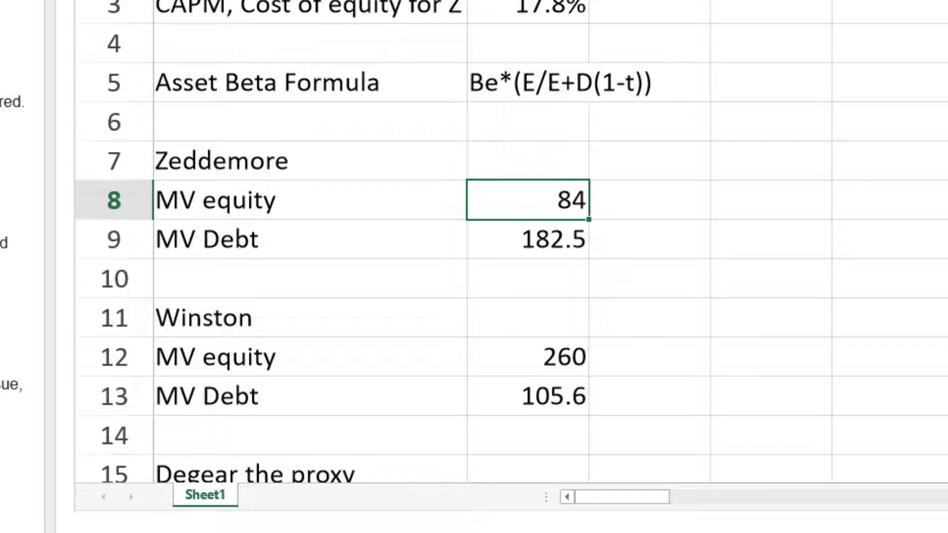
- Set C16 (E) to =B12, Winston's equity of 260
{"action": "key", "text": "Down"}
{"action": "key", "text": "Down"}
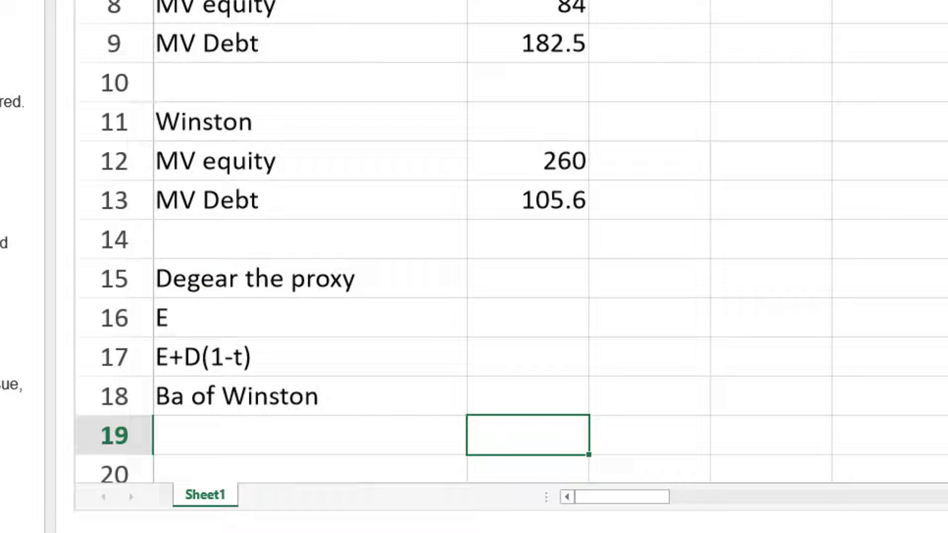
{"action": "key", "text": "Up"}
{"action": "key", "text": "Up"}
{"action": "key", "text": "Up"}
{"action": "type", "text": "="}
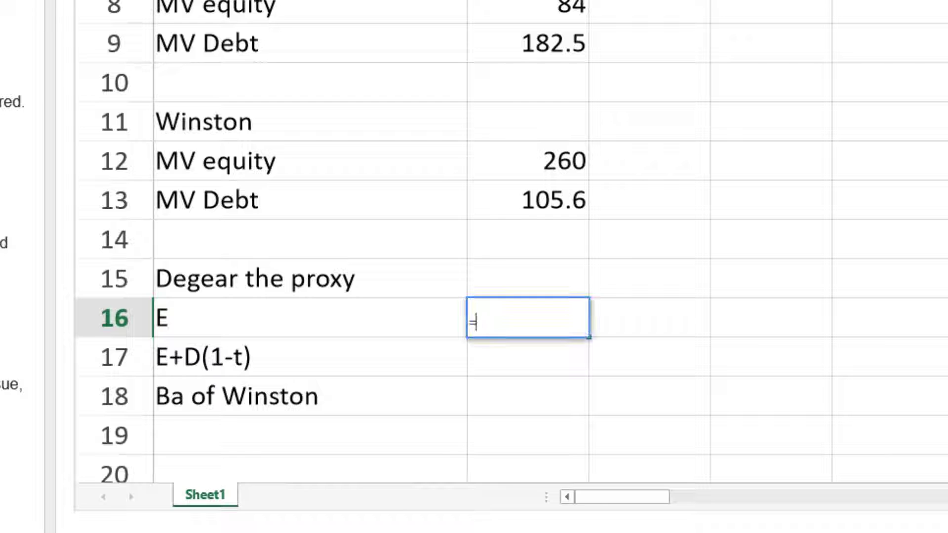
{"action": "left_click", "coordinate": [509, 173]}
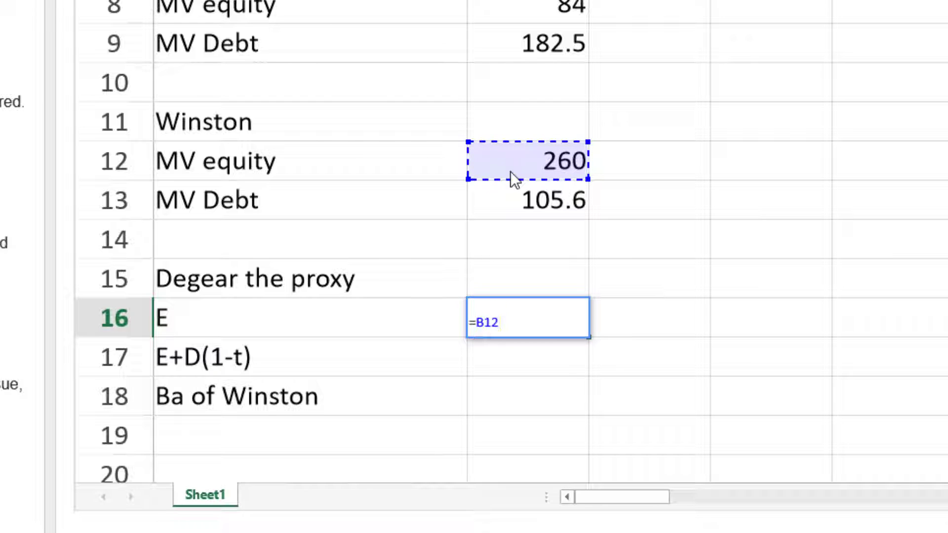
{"action": "key", "text": "Return"}
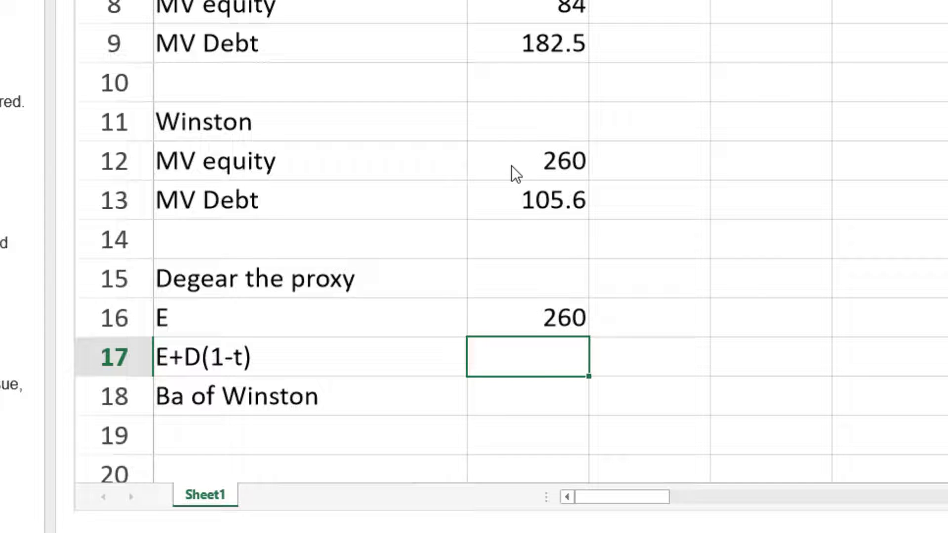
- Enter =B12+(B13*(1-0.2)) in C17 so E+D(1-t) gives 344.48
{"action": "type", "text": "="}
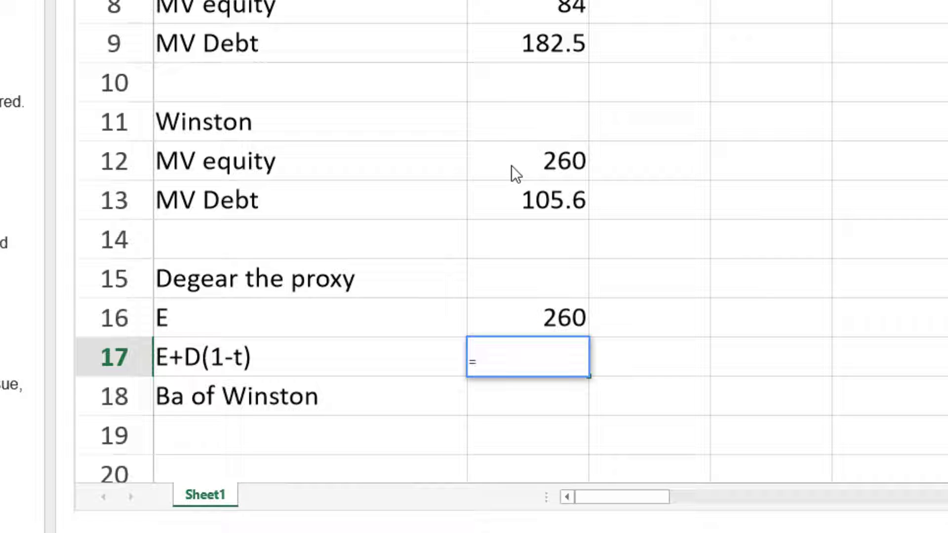
{"action": "left_click", "coordinate": [511, 166]}
{"action": "type", "text": "+"}
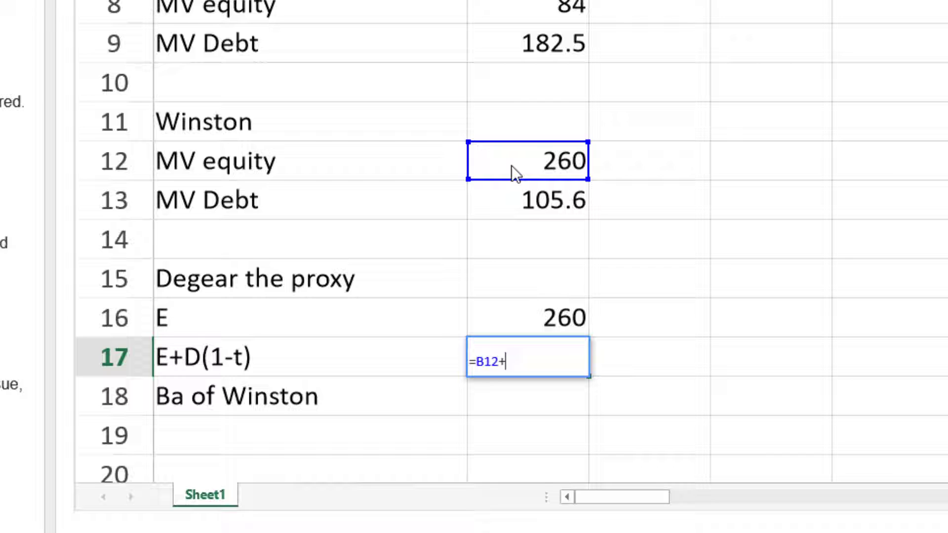
{"action": "type", "text": "("}
{"action": "left_click", "coordinate": [513, 193]}
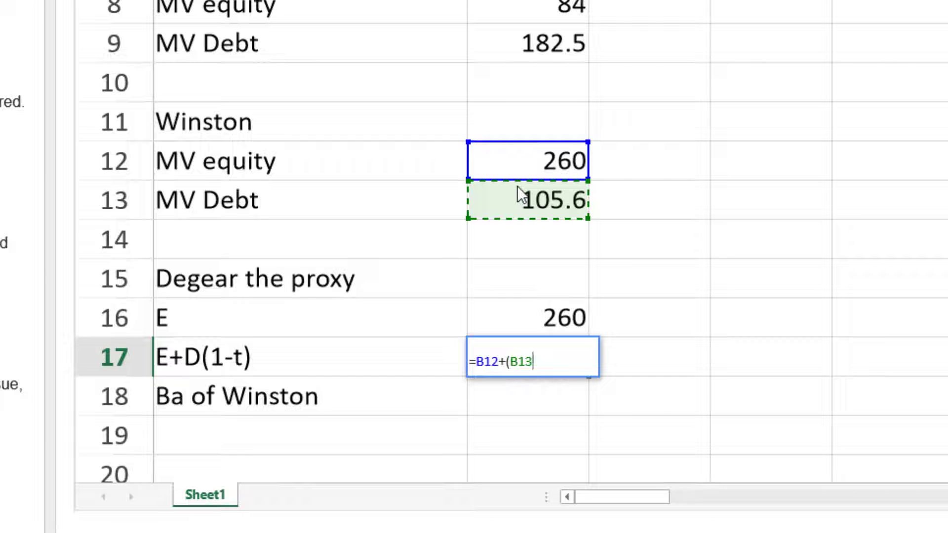
{"action": "type", "text": "*("}
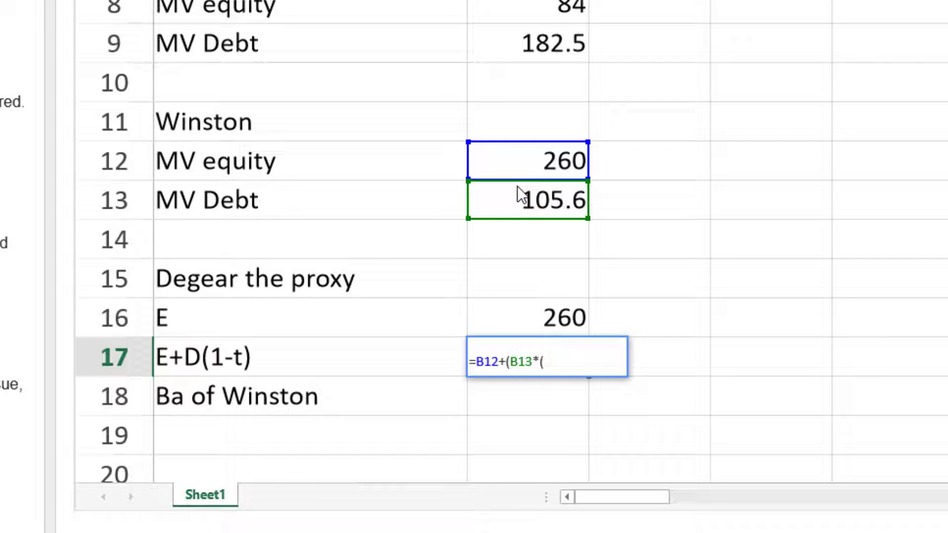
{"action": "type", "text": "1-0."}
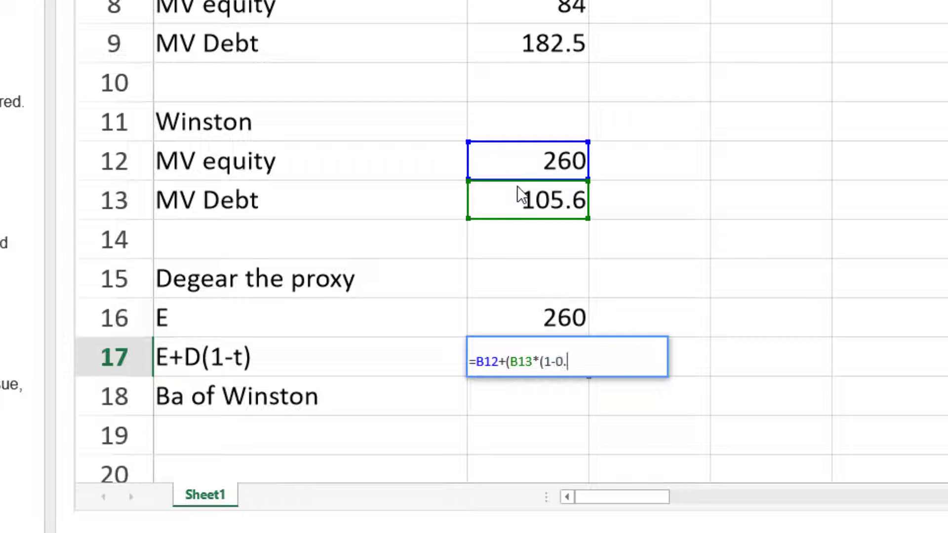
{"action": "type", "text": "2"}
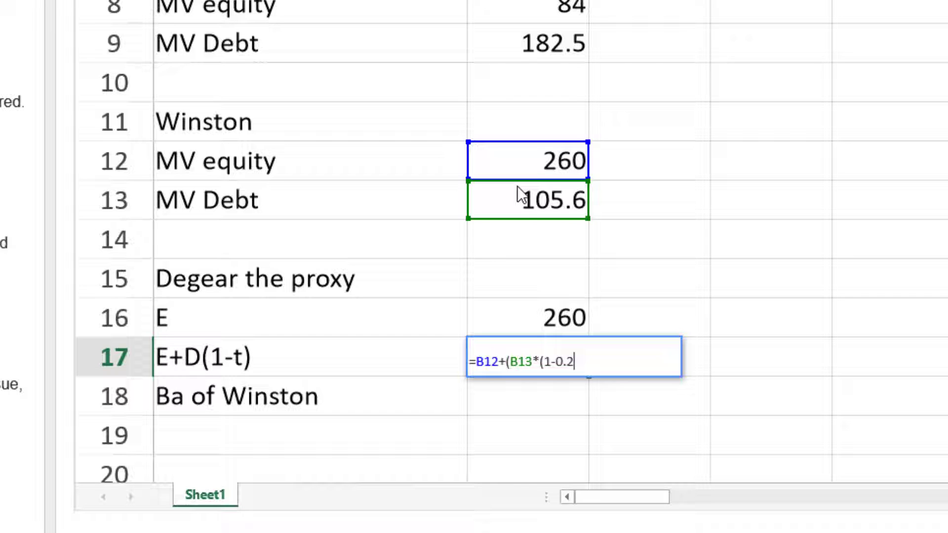
{"action": "type", "text": "))"}
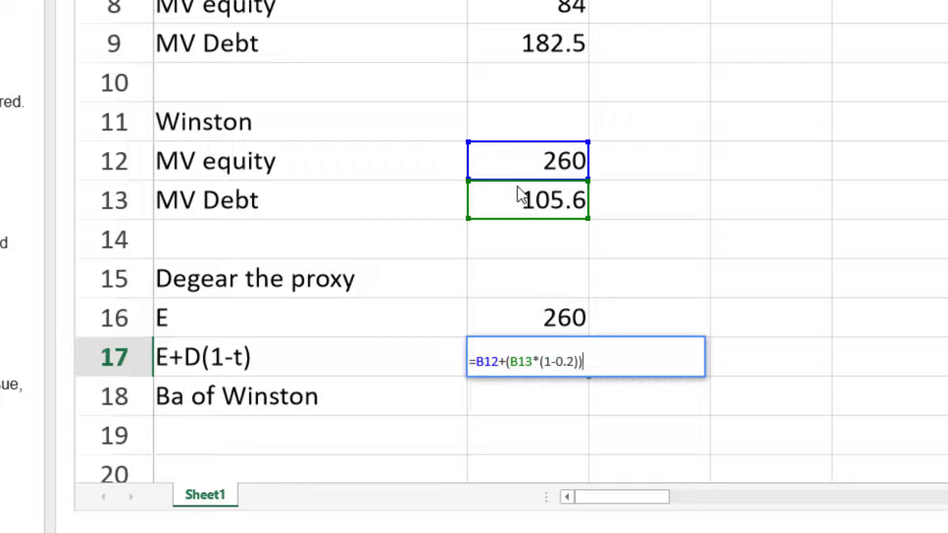
{"action": "key", "text": "Return"}
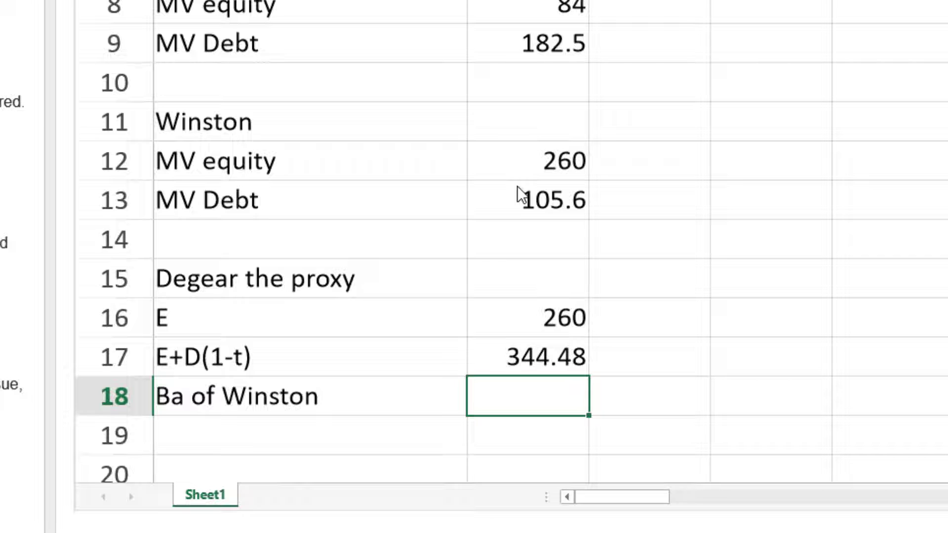
- Enter Ba of Winston as =1.25*(E/(E+D(1-t))), giving 0.943451, then check its inputs
{"action": "type", "text": "="}
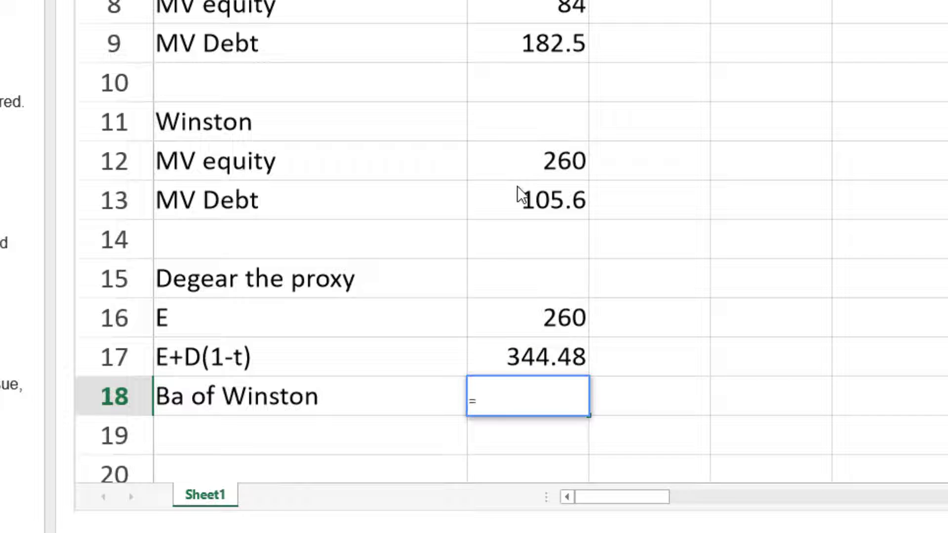
{"action": "type", "text": "1.25*("}
{"action": "left_click", "coordinate": [525, 315]}
{"action": "type", "text": "/"}
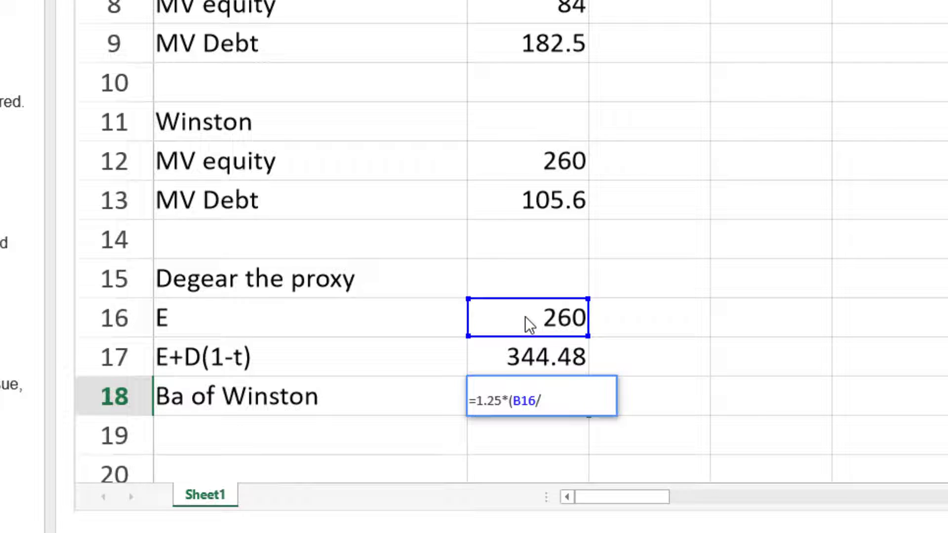
{"action": "left_click", "coordinate": [583, 357]}
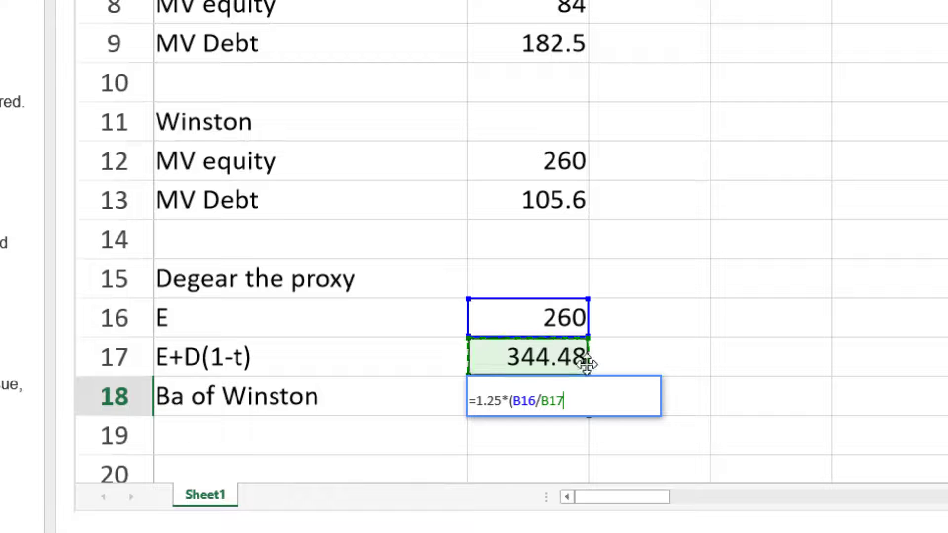
{"action": "type", "text": ")"}
{"action": "key", "text": "Return"}
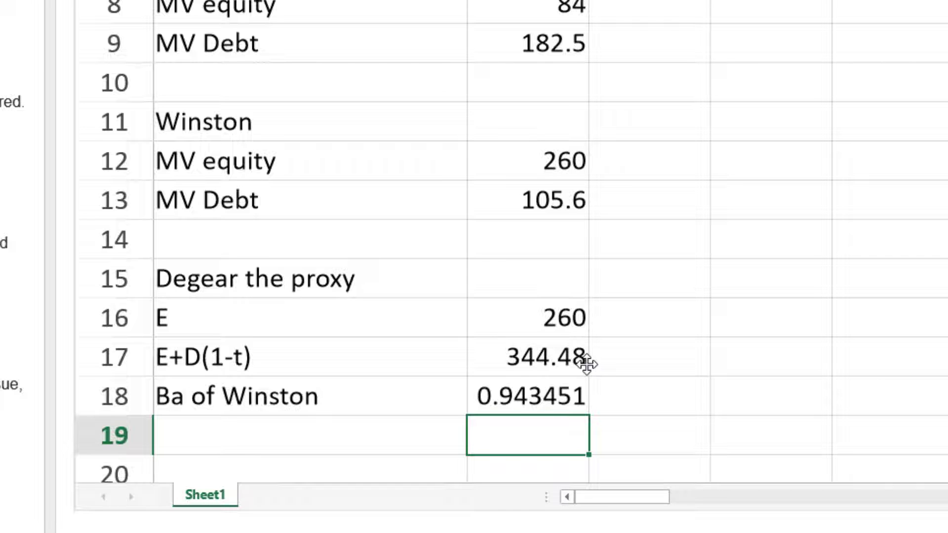
{"action": "left_click", "coordinate": [518, 405]}
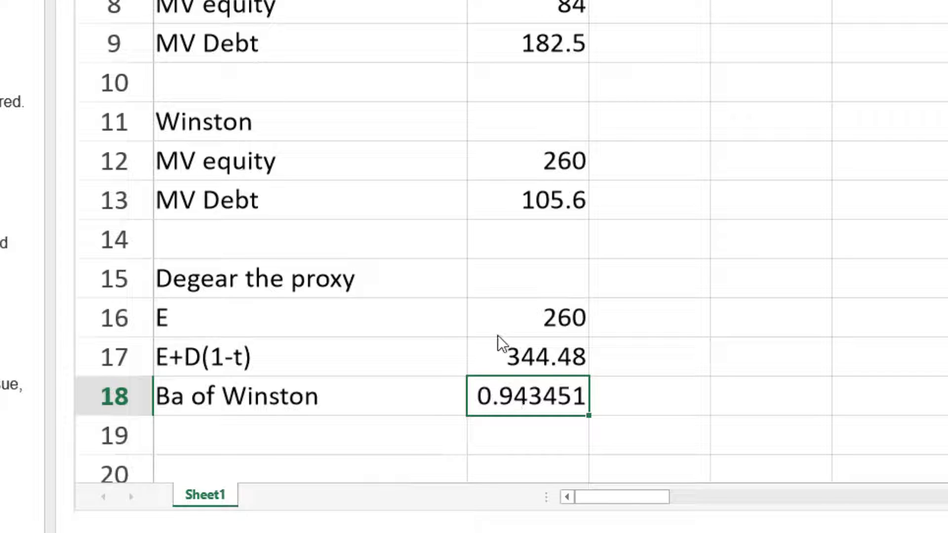
{"action": "left_click", "coordinate": [513, 331]}
{"action": "left_click", "coordinate": [537, 362]}
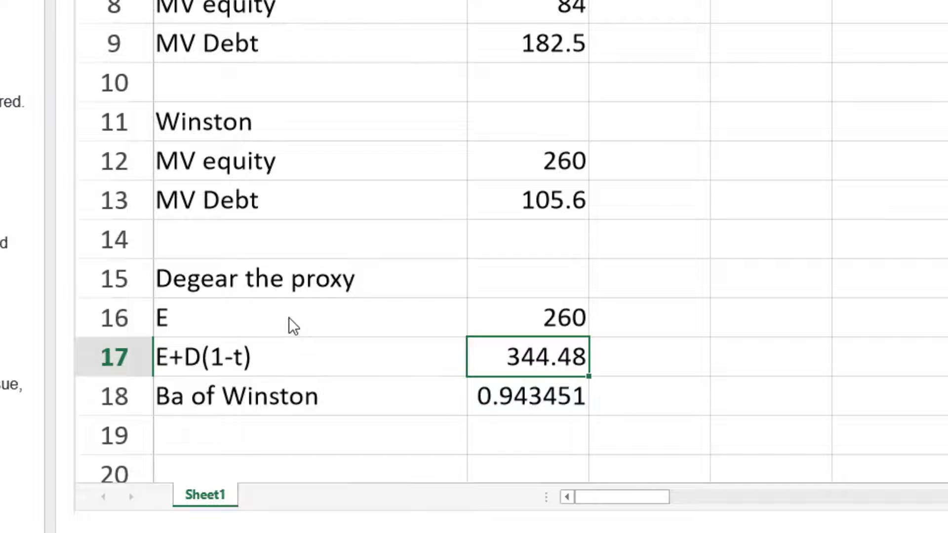
- Type the heading 'Regear the proxy Ba to Z's Gearing' in A20
{"action": "key", "text": "Down"}
{"action": "key", "text": "Down"}
{"action": "key", "text": "Down"}
{"action": "key", "text": "Down"}
{"action": "key", "text": "Down"}
{"action": "key", "text": "Down"}
{"action": "key", "text": "Down"}
{"action": "key", "text": "Down"}
{"action": "key", "text": "Down"}
{"action": "key", "text": "Left"}
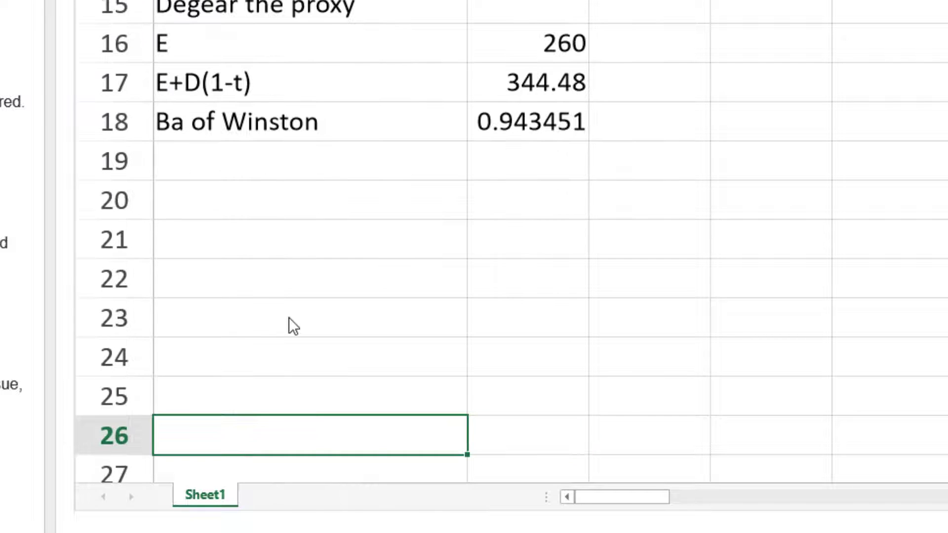
{"action": "key", "text": "Up"}
{"action": "key", "text": "Up"}
{"action": "key", "text": "Up"}
{"action": "key", "text": "Up"}
{"action": "key", "text": "Up"}
{"action": "key", "text": "Up"}
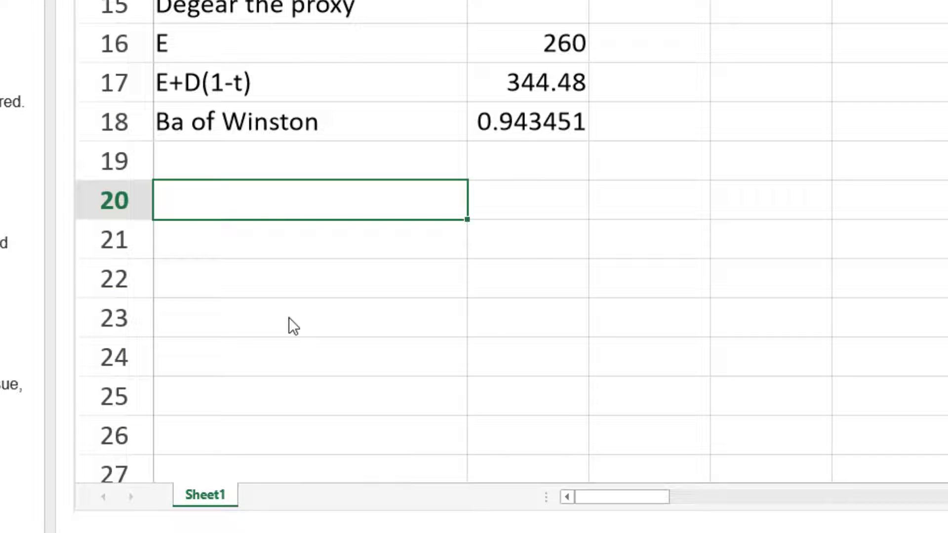
{"action": "type", "text": "Regear"}
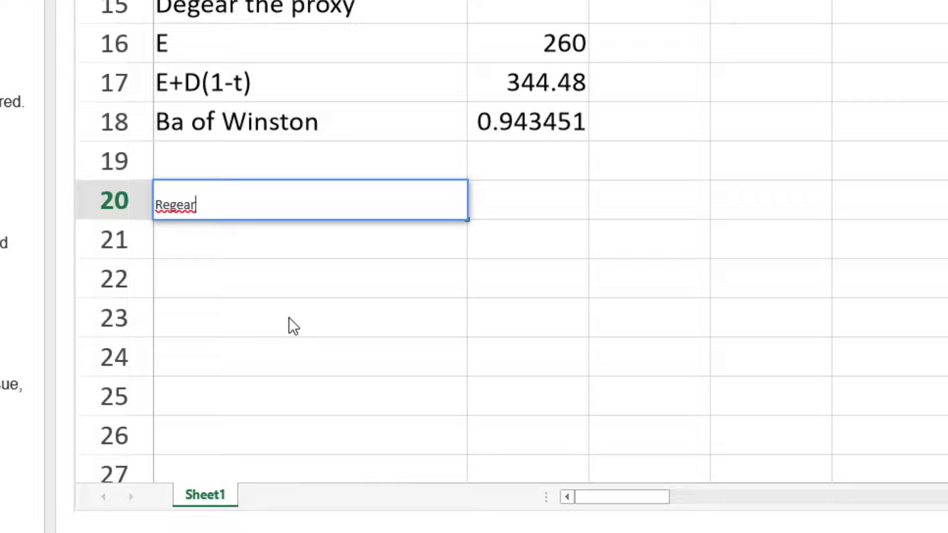
{"action": "type", "text": " the prox"}
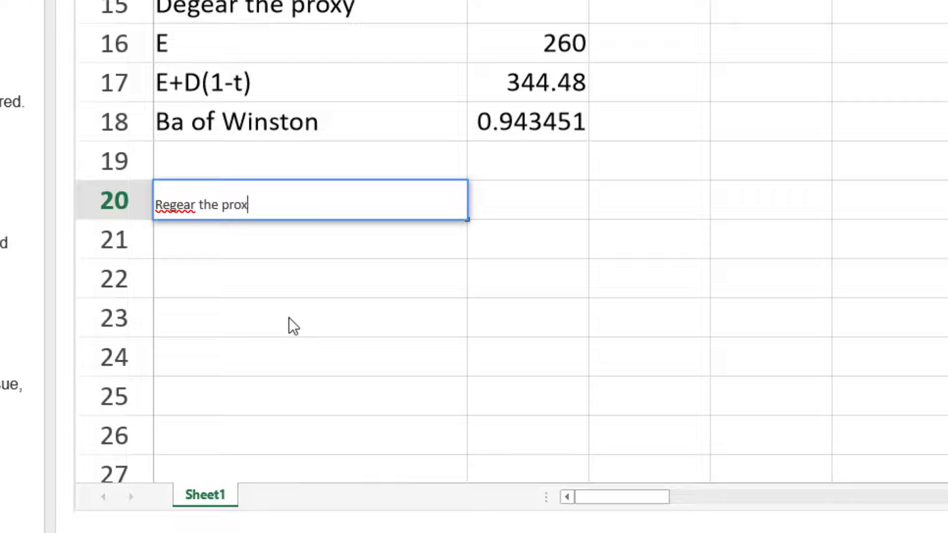
{"action": "type", "text": "y to Z's Gearing"}
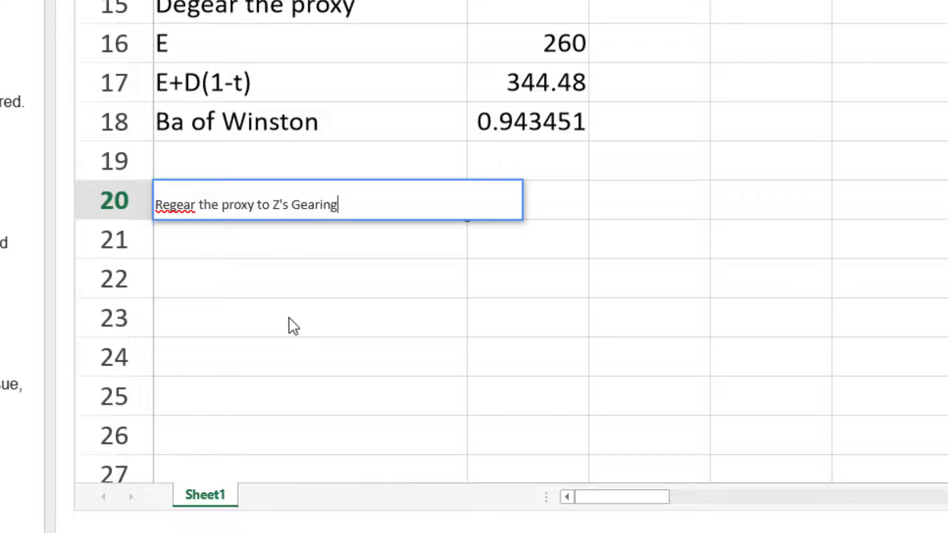
{"action": "left_click", "coordinate": [254, 205]}
{"action": "type", "text": "Ba"}
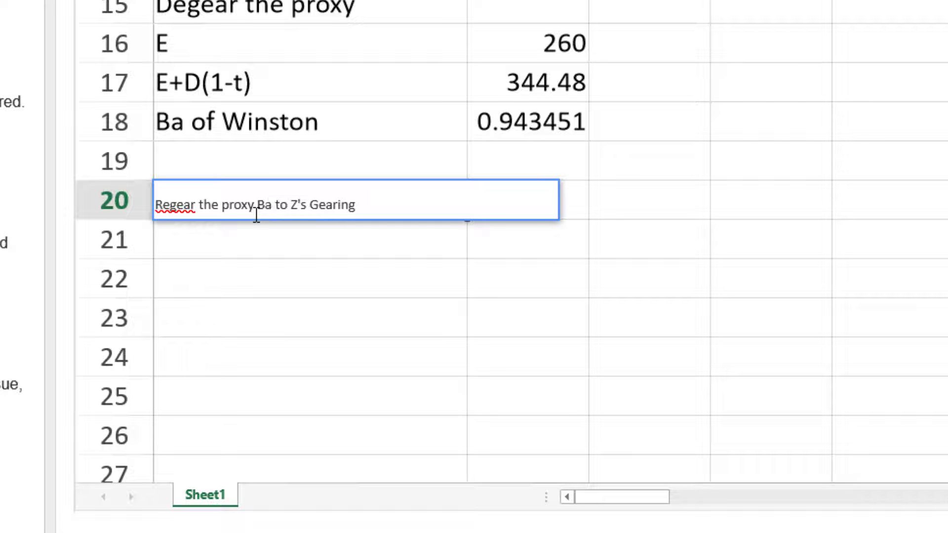
{"action": "key", "text": "Return"}
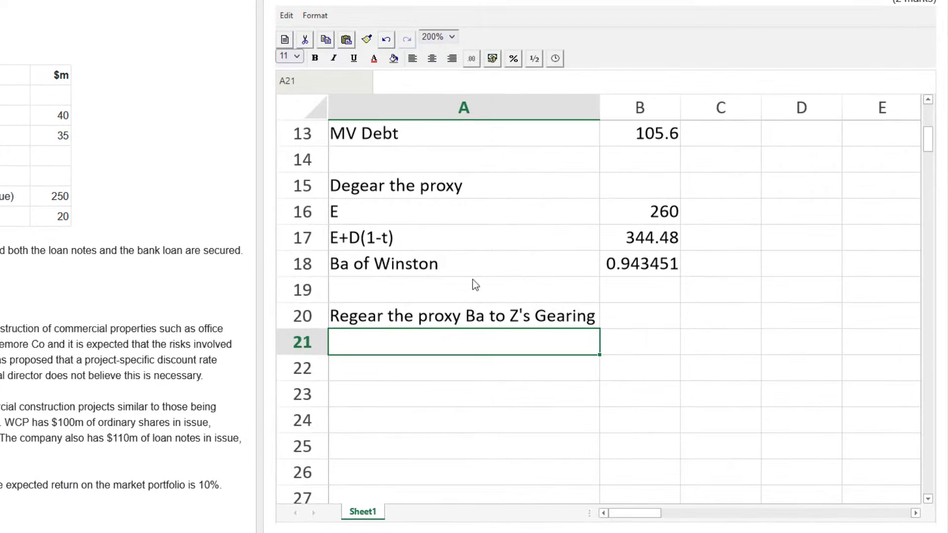
- Copy the E+D(1-t) label into A21 and the E label into A22
{"action": "left_click", "coordinate": [455, 248]}
{"action": "key", "text": "ctrl+c"}
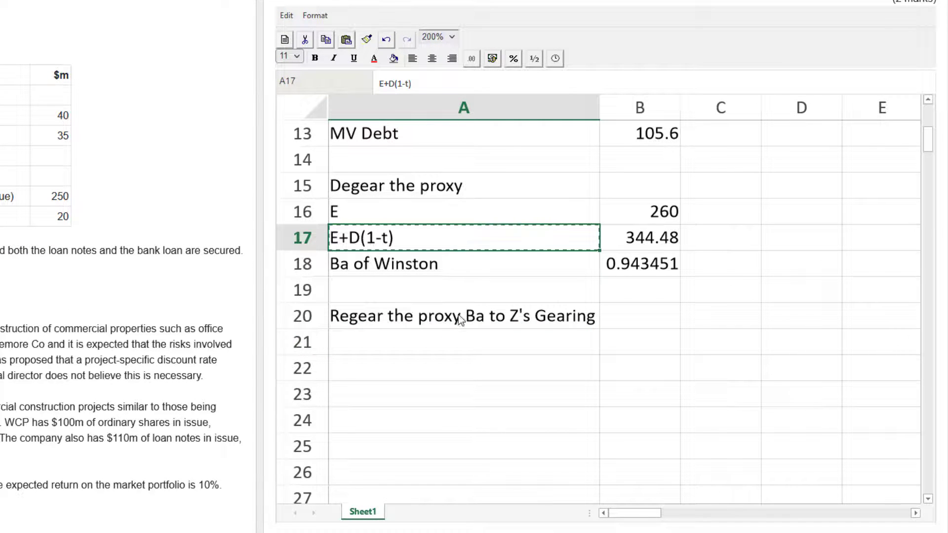
{"action": "left_click", "coordinate": [458, 337]}
{"action": "key", "text": "ctrl+v"}
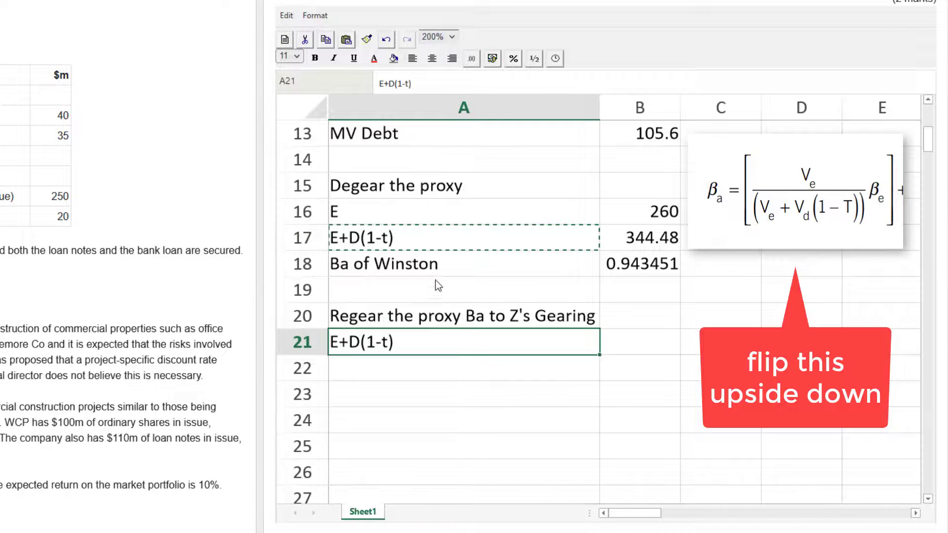
{"action": "left_click", "coordinate": [421, 210]}
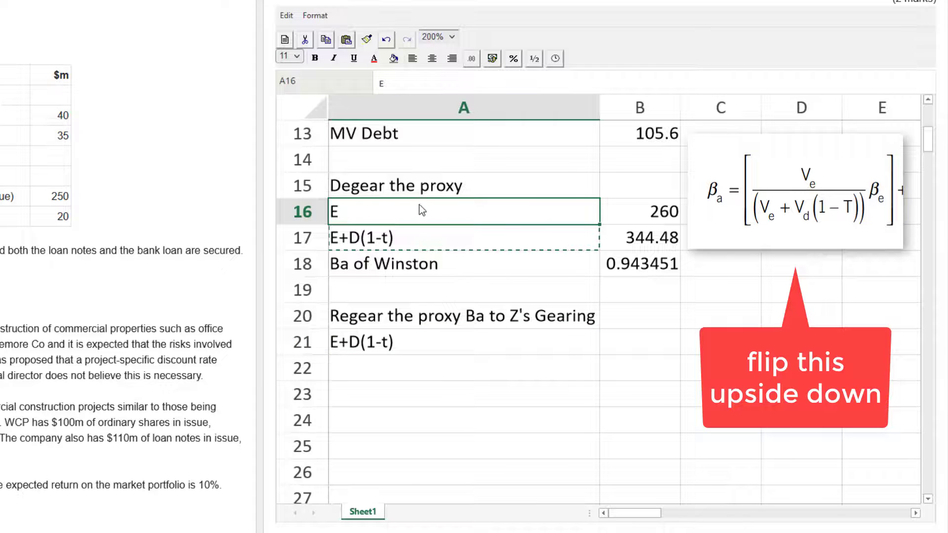
{"action": "key", "text": "ctrl+c"}
{"action": "left_click", "coordinate": [416, 372]}
{"action": "key", "text": "ctrl+v"}
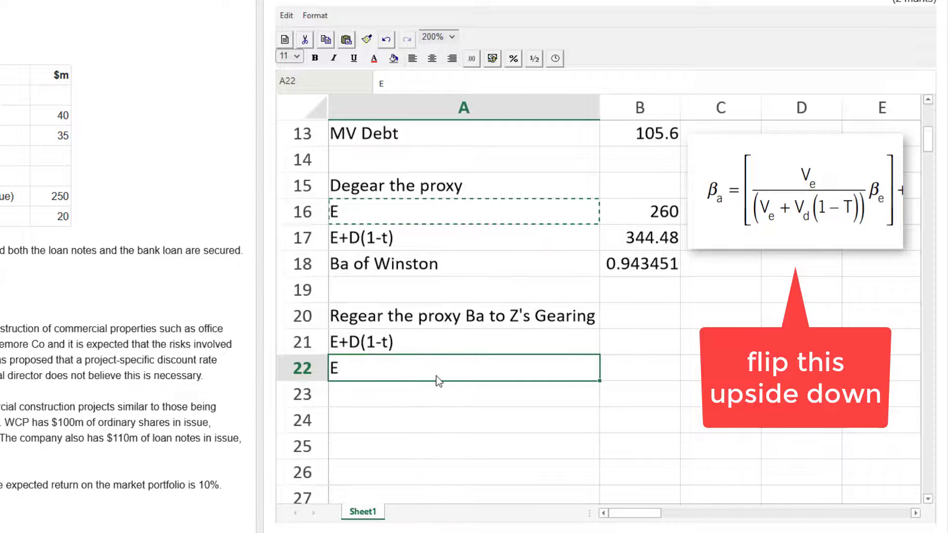
- Set the sheet zoom to 100% and select the value cell beside E
{"action": "left_click", "coordinate": [605, 378]}
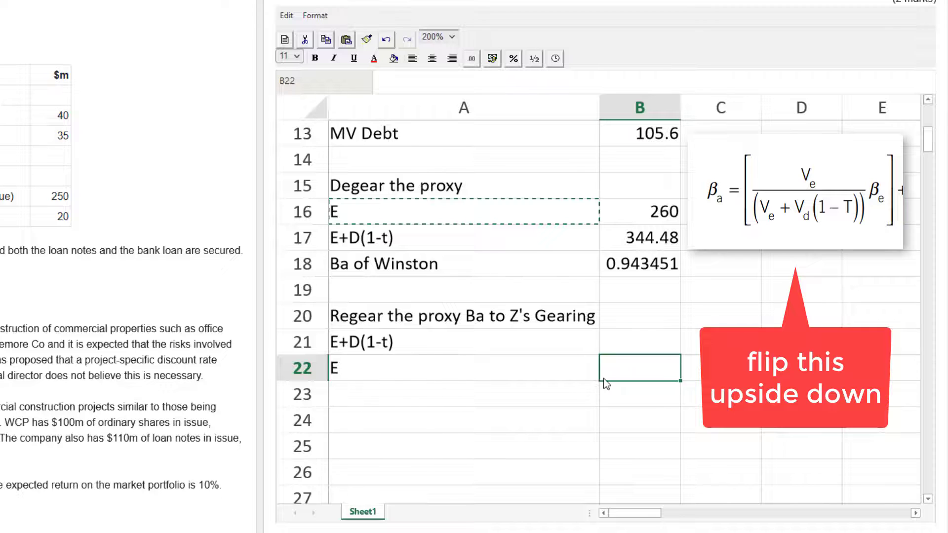
{"action": "key", "text": "Up"}
{"action": "key", "text": "Up"}
{"action": "key", "text": "Up"}
{"action": "key", "text": "Up"}
{"action": "key", "text": "Up"}
{"action": "key", "text": "Up"}
{"action": "key", "text": "Up"}
{"action": "key", "text": "Up"}
{"action": "key", "text": "Up"}
{"action": "key", "text": "Up"}
{"action": "key", "text": "Up"}
{"action": "key", "text": "Up"}
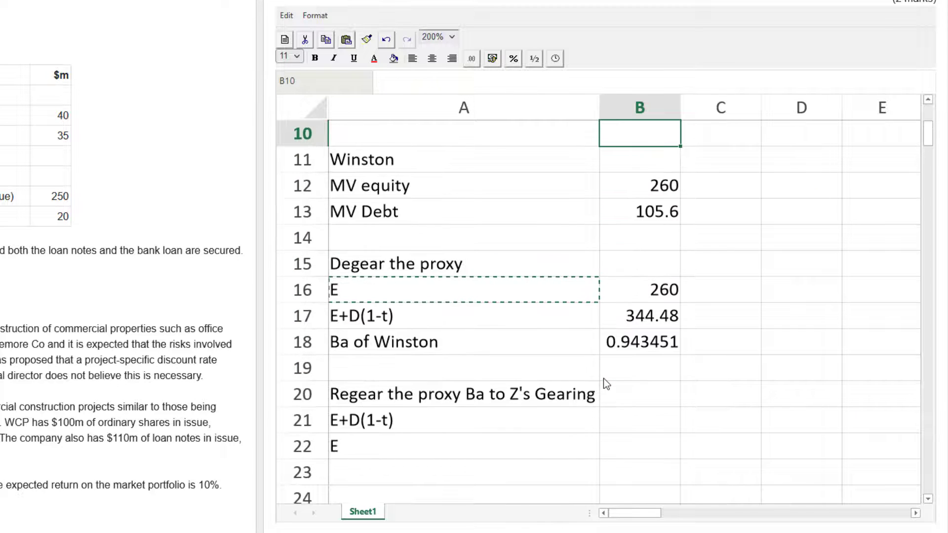
{"action": "left_click", "coordinate": [451, 37]}
{"action": "left_click", "coordinate": [434, 91]}
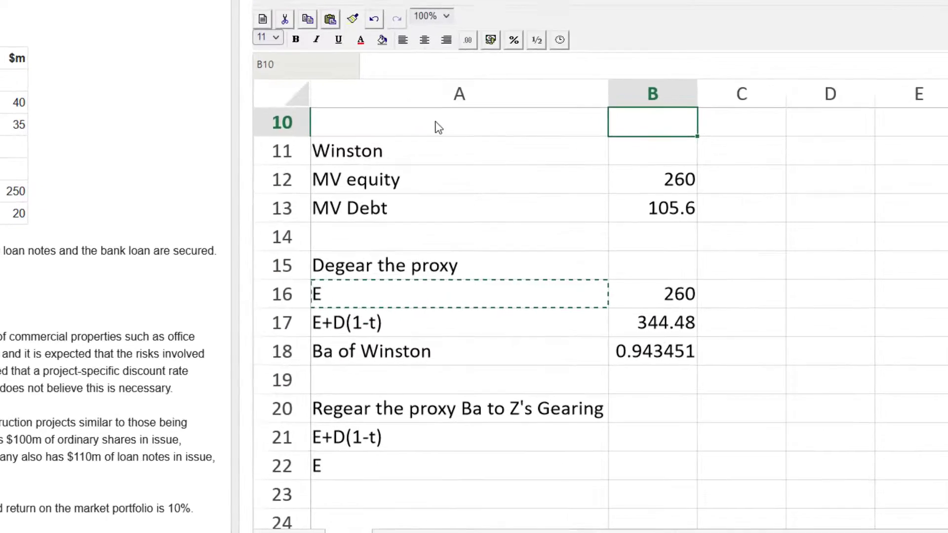
{"action": "scroll", "coordinate": [656, 316], "scroll_direction": "up", "scroll_amount": 3}
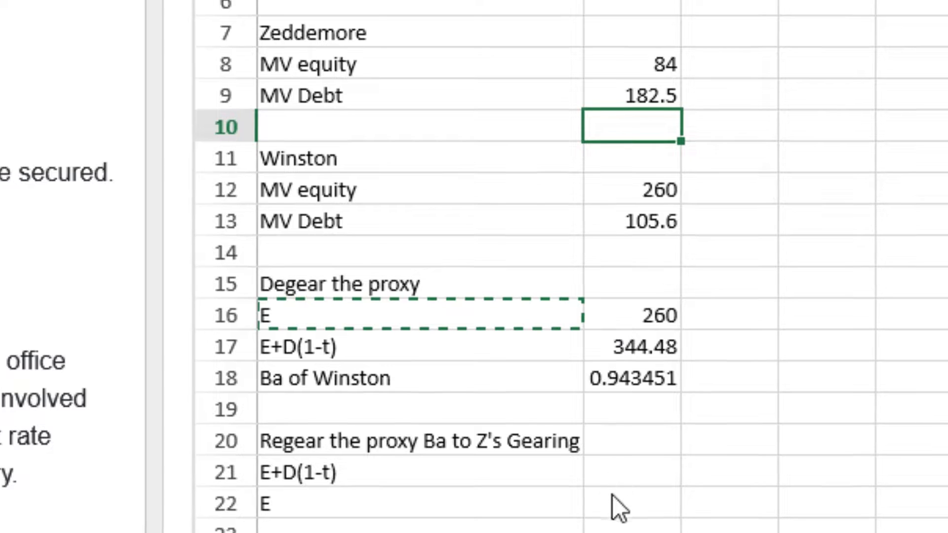
{"action": "left_click", "coordinate": [612, 496]}
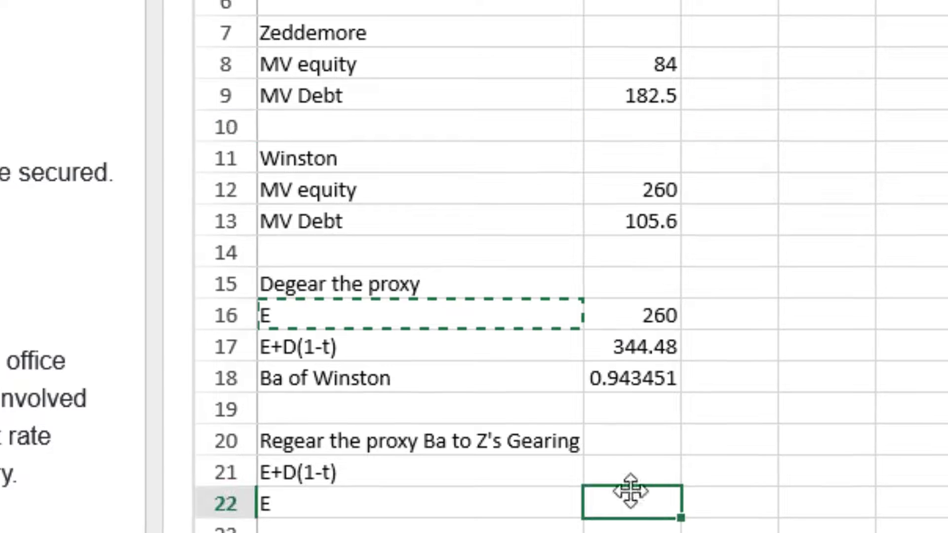
- Set B22 (E) to =B8, Zeddemore's equity of 84
{"action": "type", "text": "="}
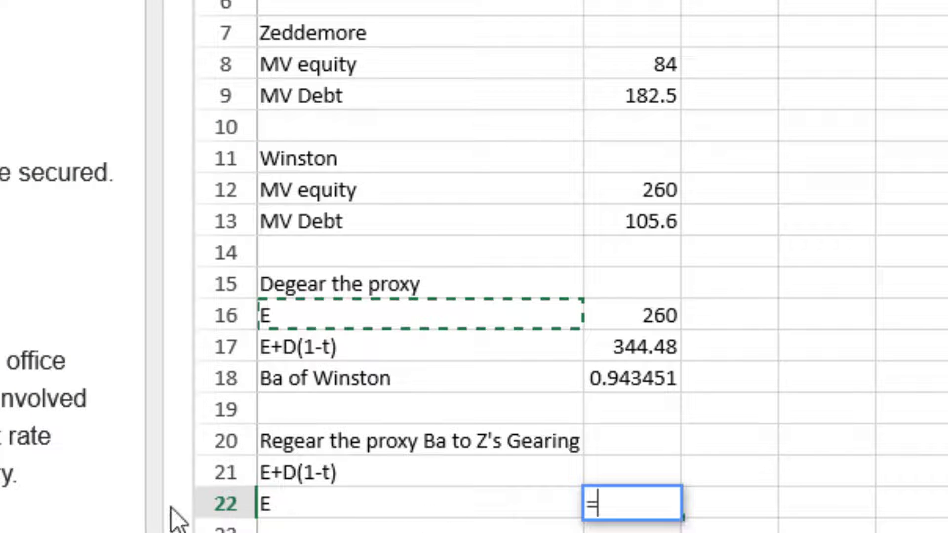
{"action": "left_click", "coordinate": [634, 75]}
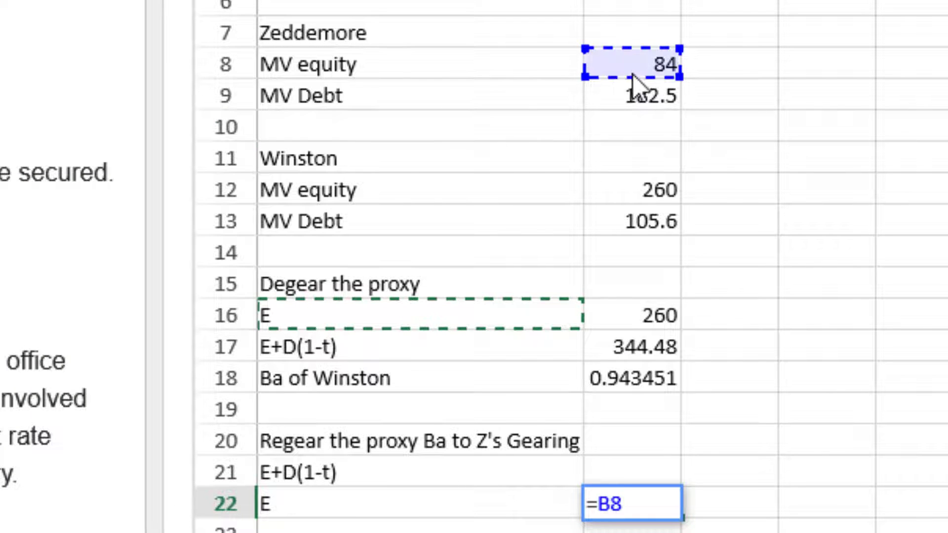
{"action": "key", "text": "Return"}
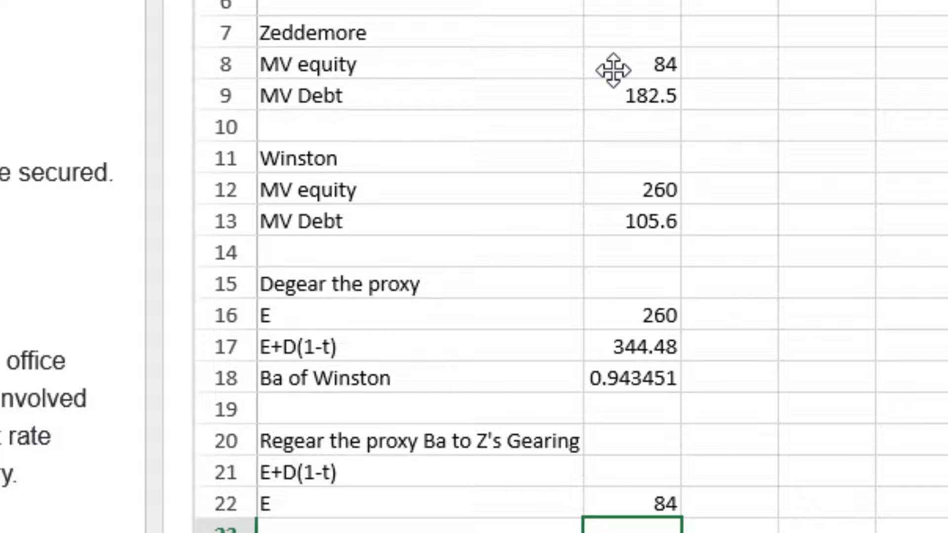
- Enter =B8+(B9*(1-0.2)) in B21 so Zeddemore's E+D(1-t) gives 230
{"action": "key", "text": "Up"}
{"action": "key", "text": "Up"}
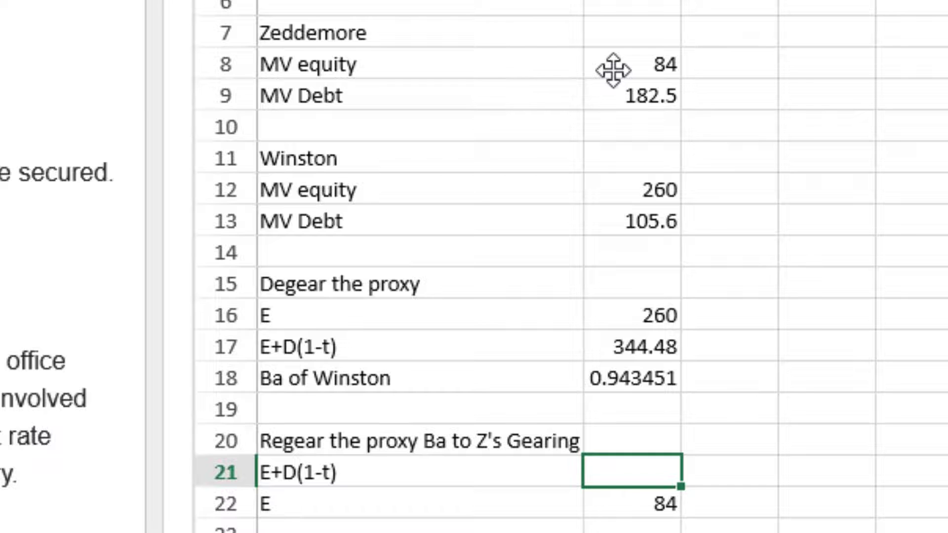
{"action": "type", "text": "="}
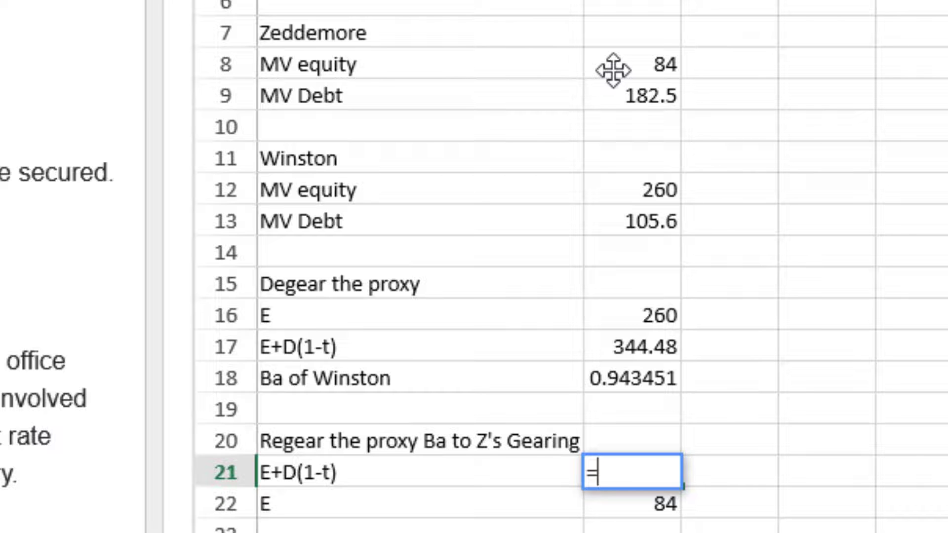
{"action": "left_click", "coordinate": [650, 72]}
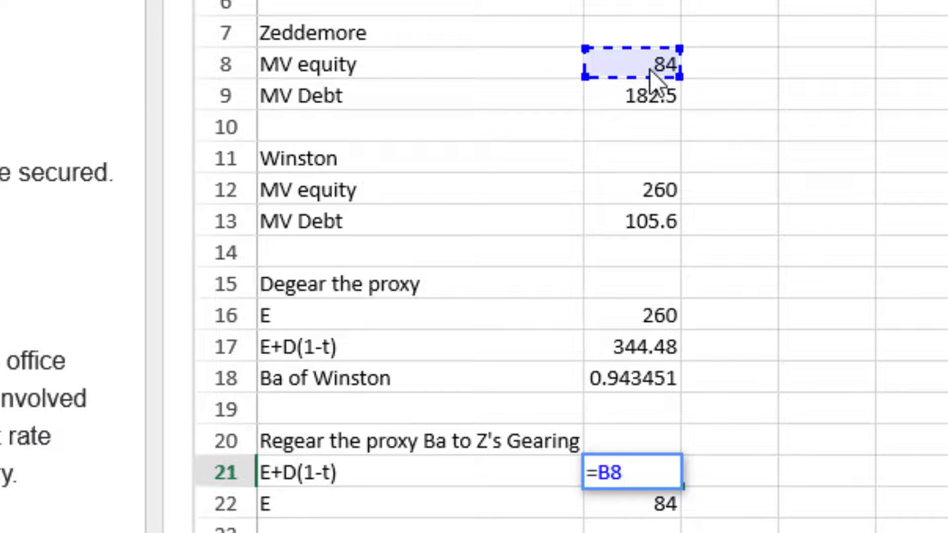
{"action": "type", "text": "+"}
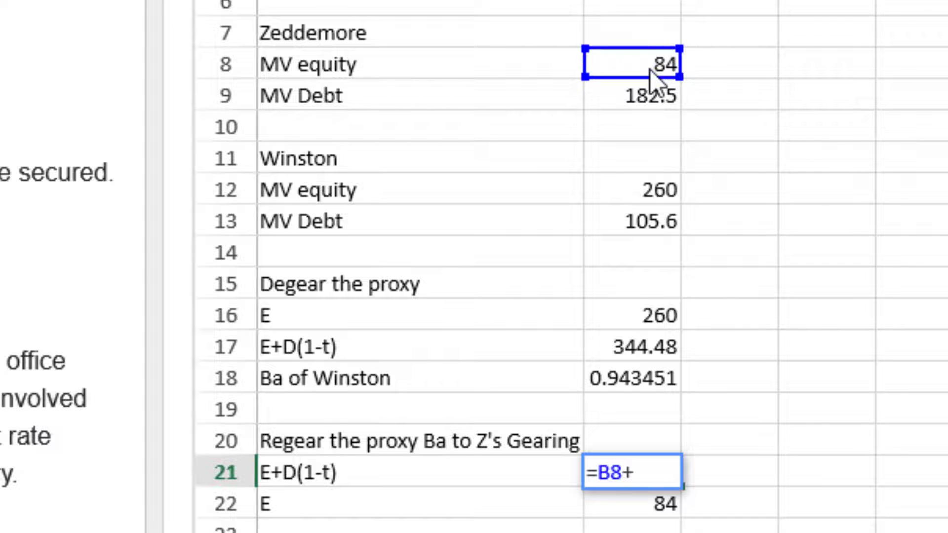
{"action": "type", "text": "("}
{"action": "left_click", "coordinate": [627, 87]}
{"action": "type", "text": "*"}
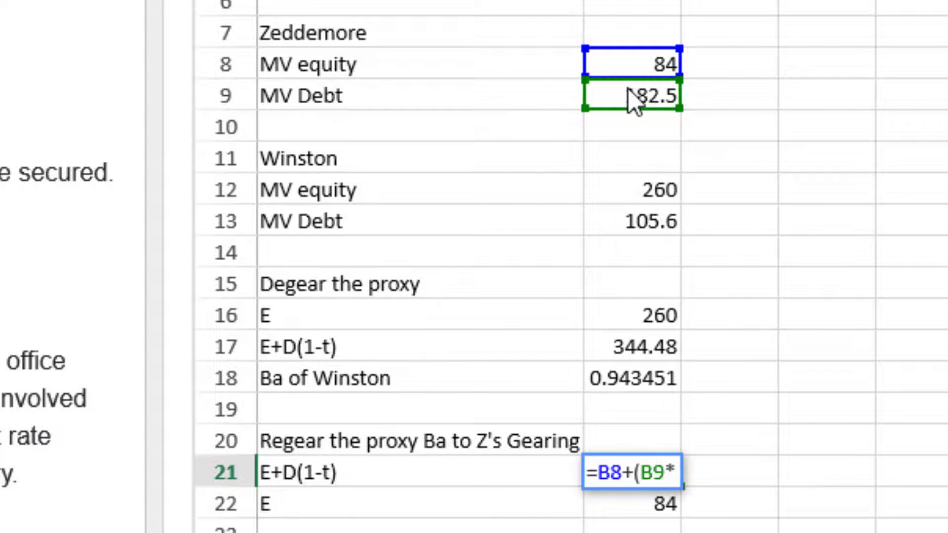
{"action": "type", "text": "(1-"}
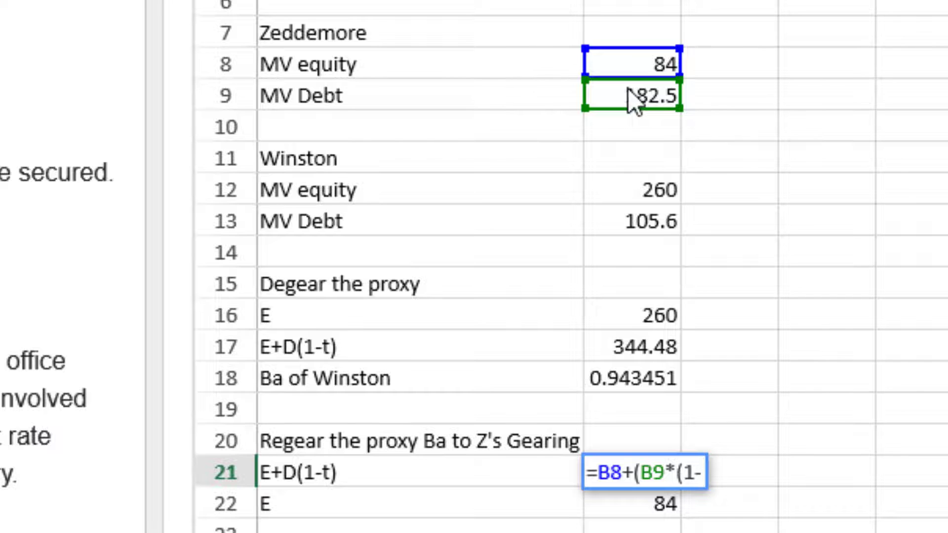
{"action": "type", "text": "0."}
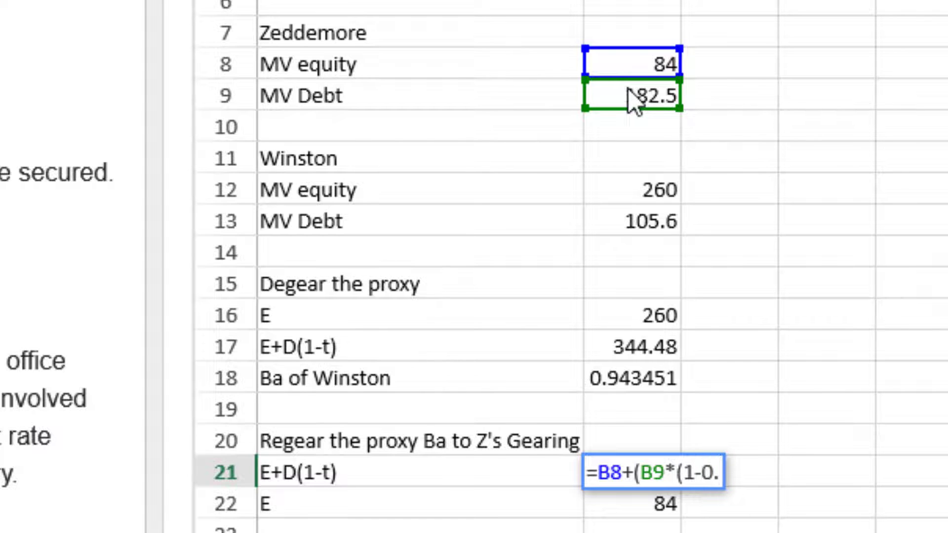
{"action": "type", "text": "2))"}
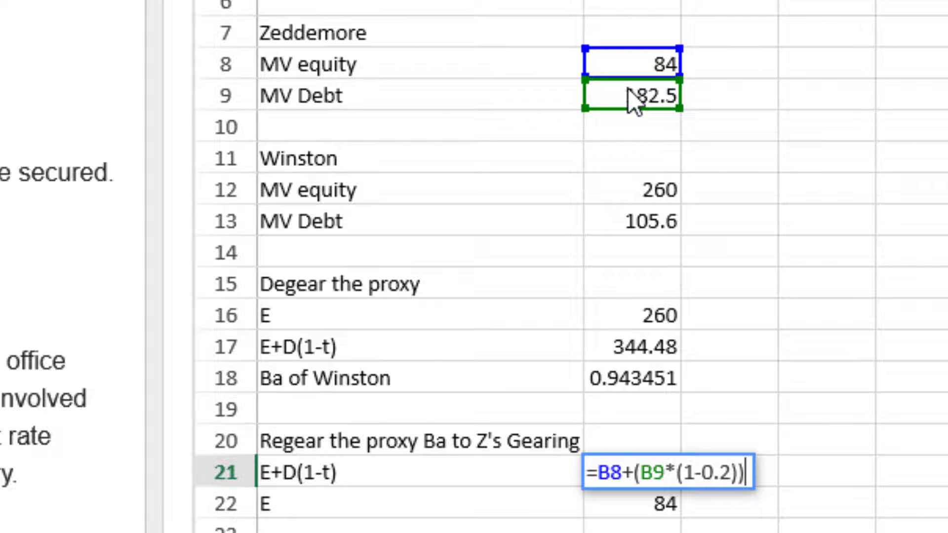
{"action": "key", "text": "Return"}
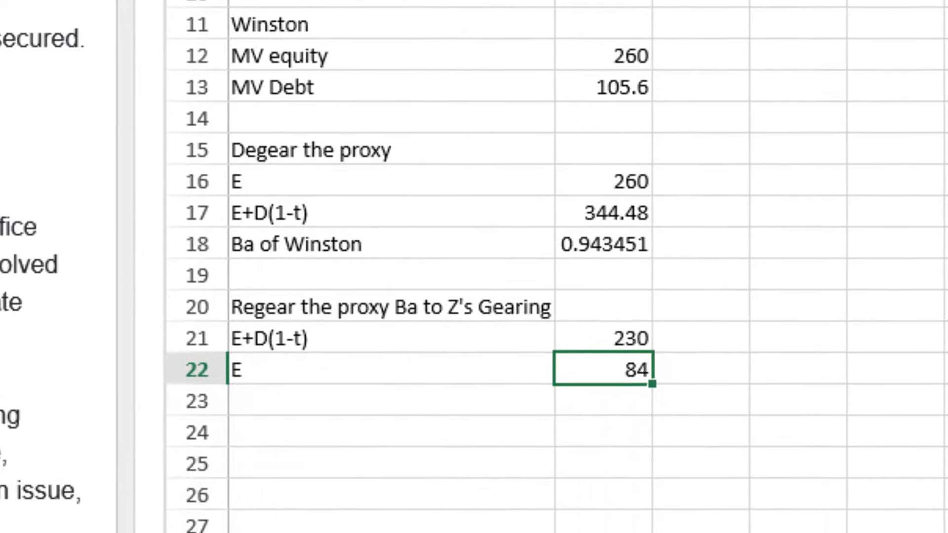
- Add the label 'Project adjusted equity beta' in A23
{"action": "left_click", "coordinate": [499, 413]}
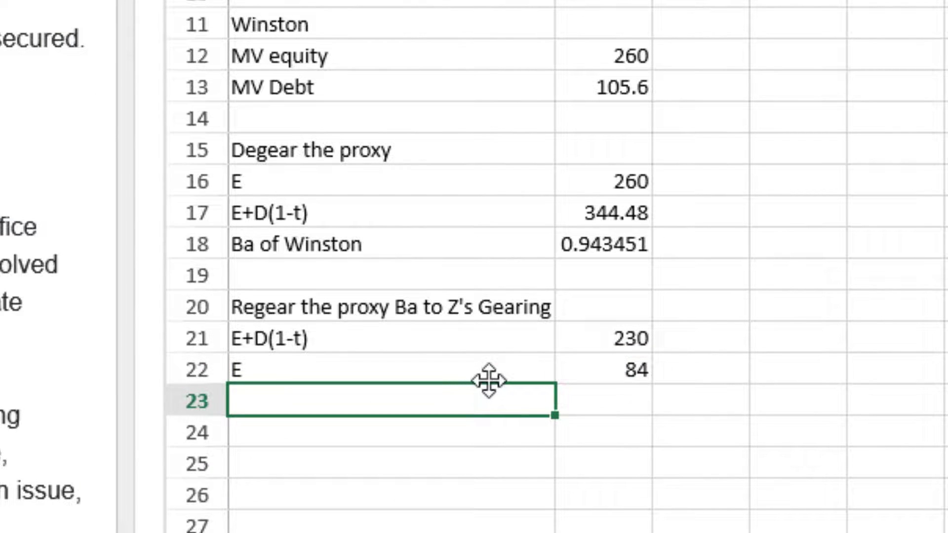
{"action": "type", "text": "Project adjusted "}
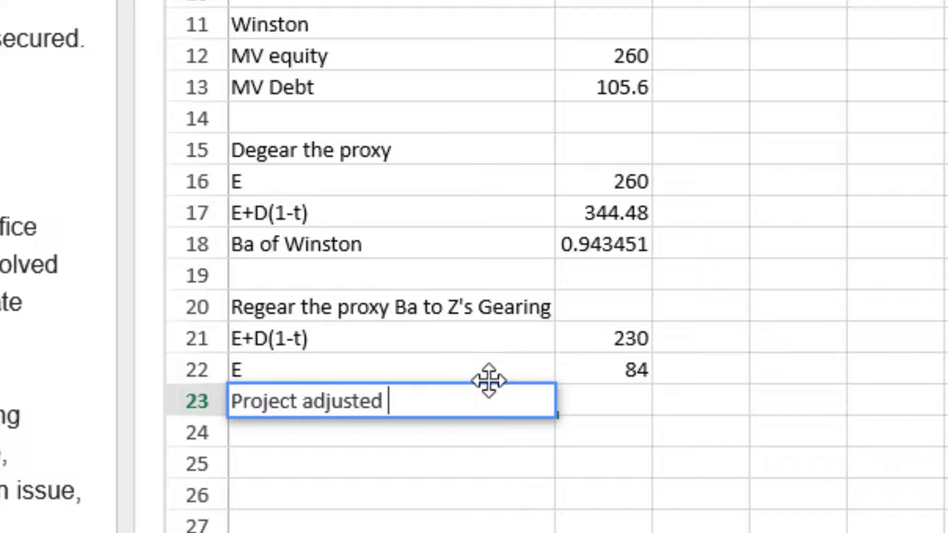
{"action": "type", "text": "equity beta"}
{"action": "key", "text": "Return"}
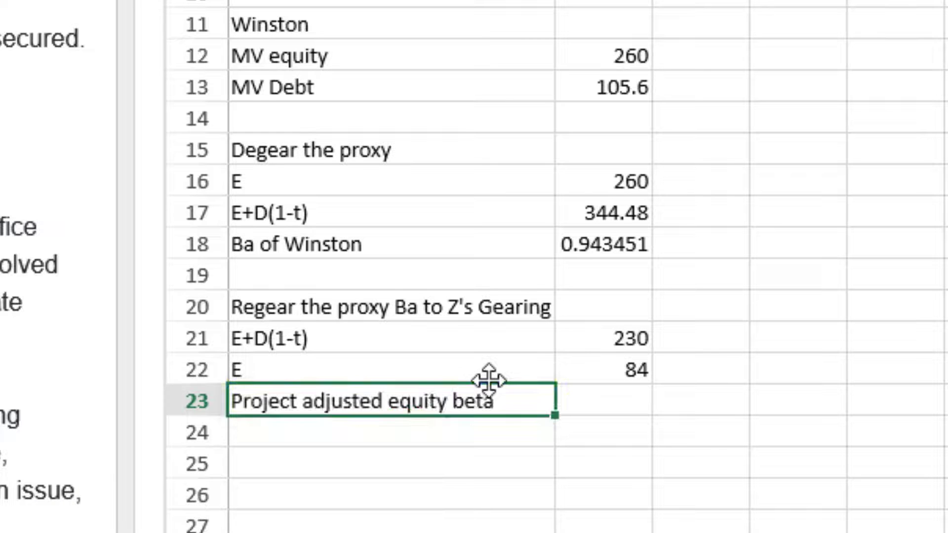
- Enter =B18*B21/B22 in B23, giving a regeared beta of 2.583259
{"action": "key", "text": "Right"}
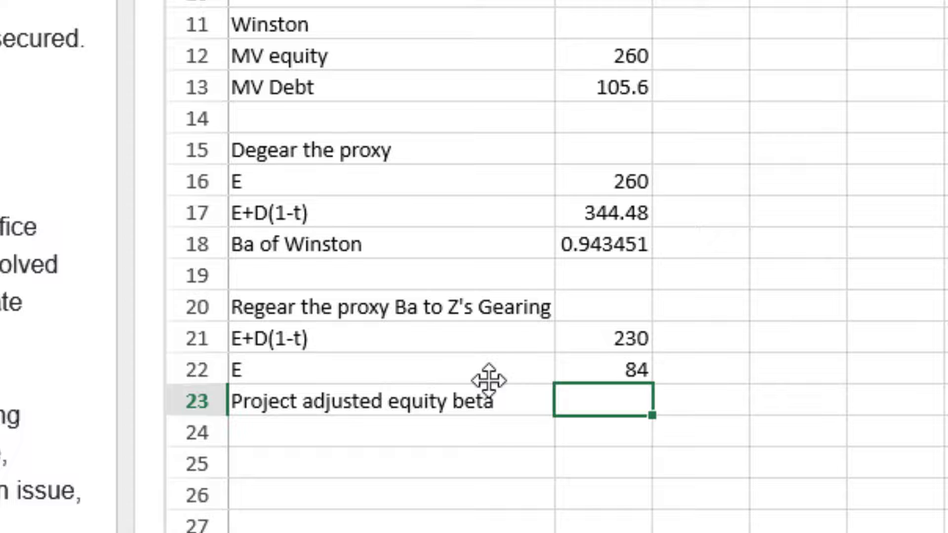
{"action": "type", "text": "="}
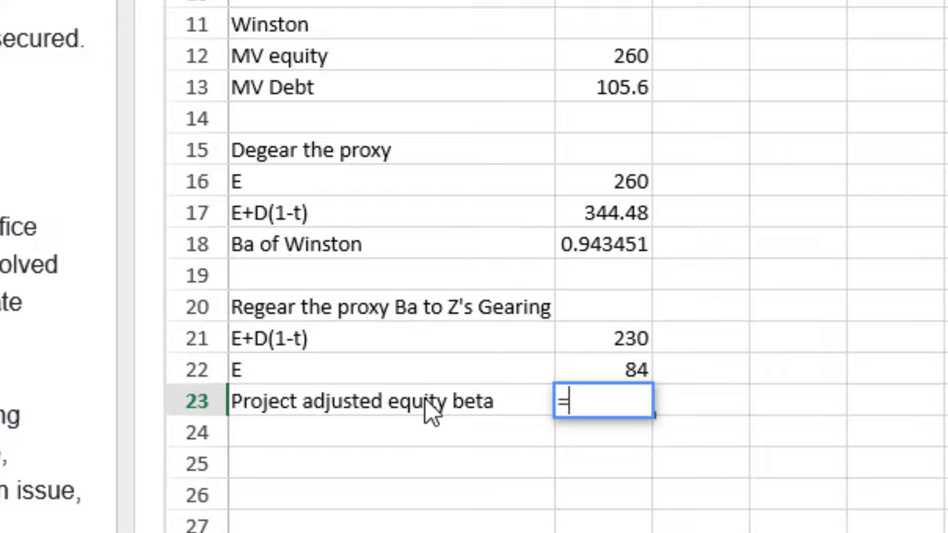
{"action": "left_click", "coordinate": [595, 249]}
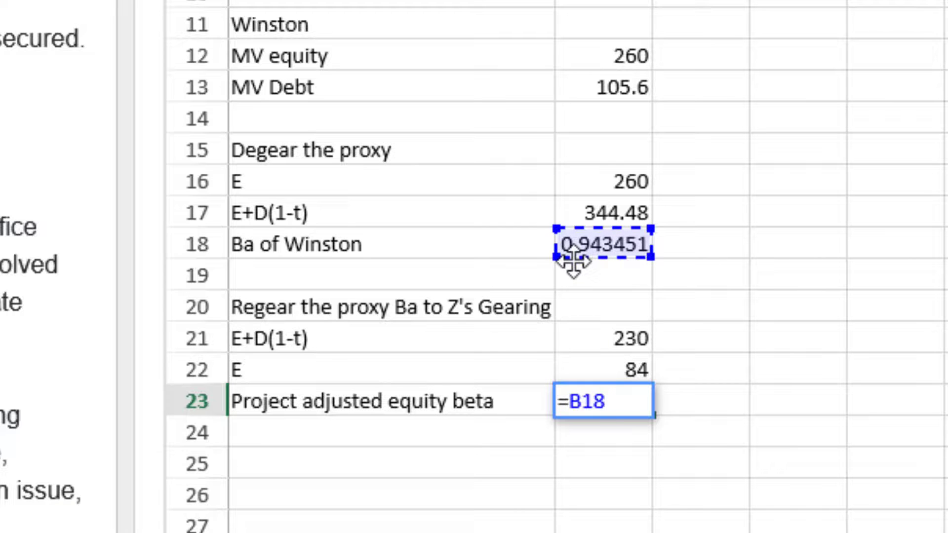
{"action": "type", "text": "*"}
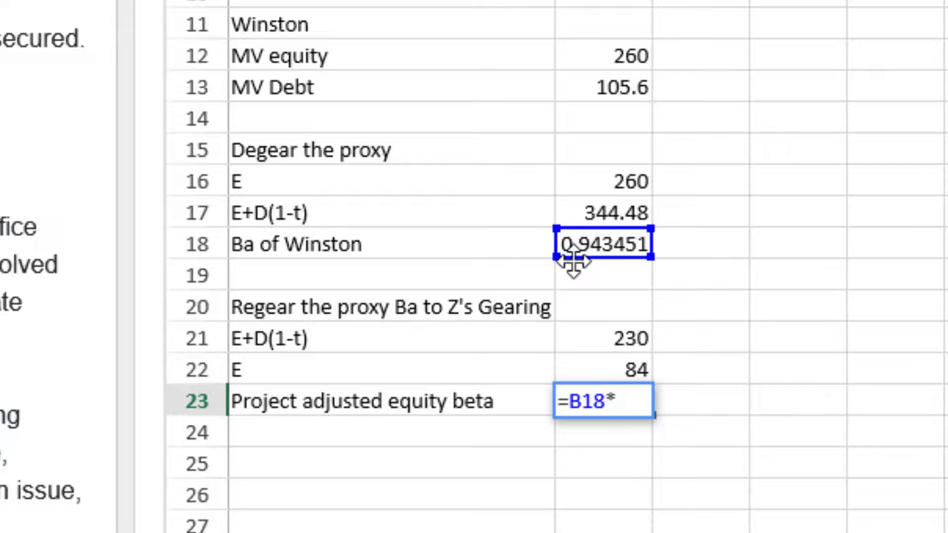
{"action": "left_click", "coordinate": [614, 346]}
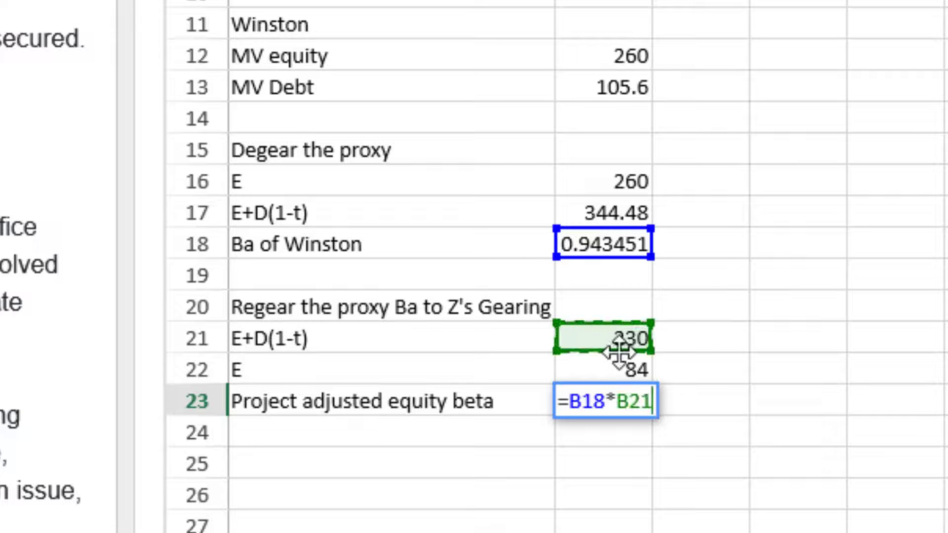
{"action": "type", "text": "/"}
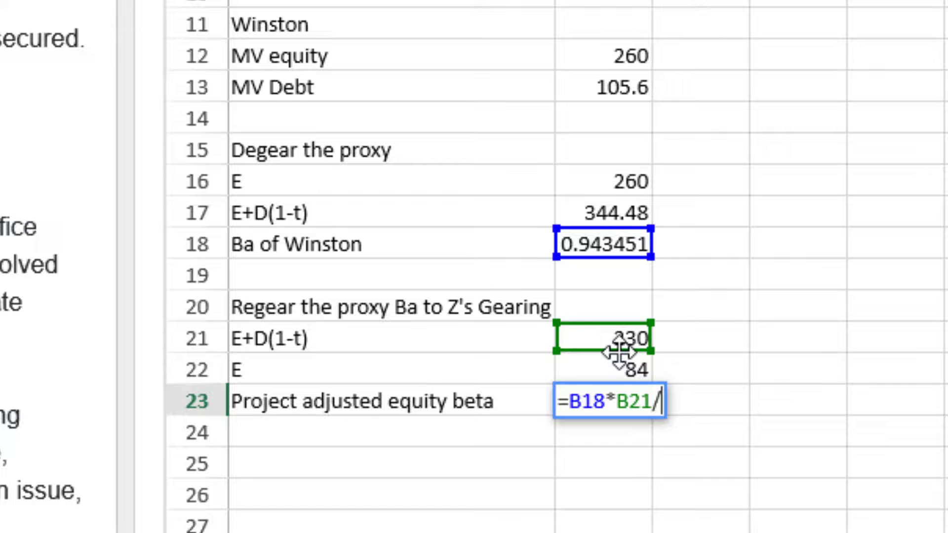
{"action": "key", "text": "Down"}
{"action": "key", "text": "Up"}
{"action": "key", "text": "Up"}
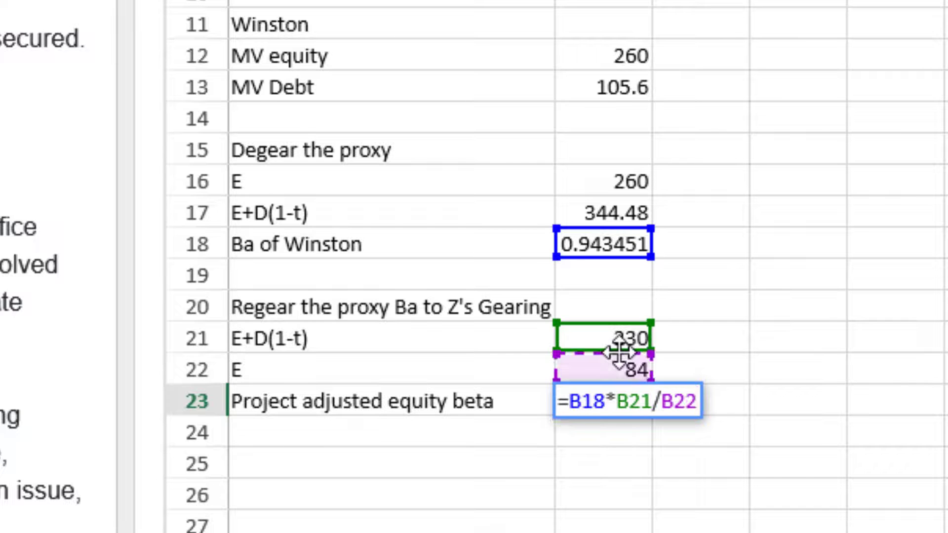
{"action": "key", "text": "Return"}
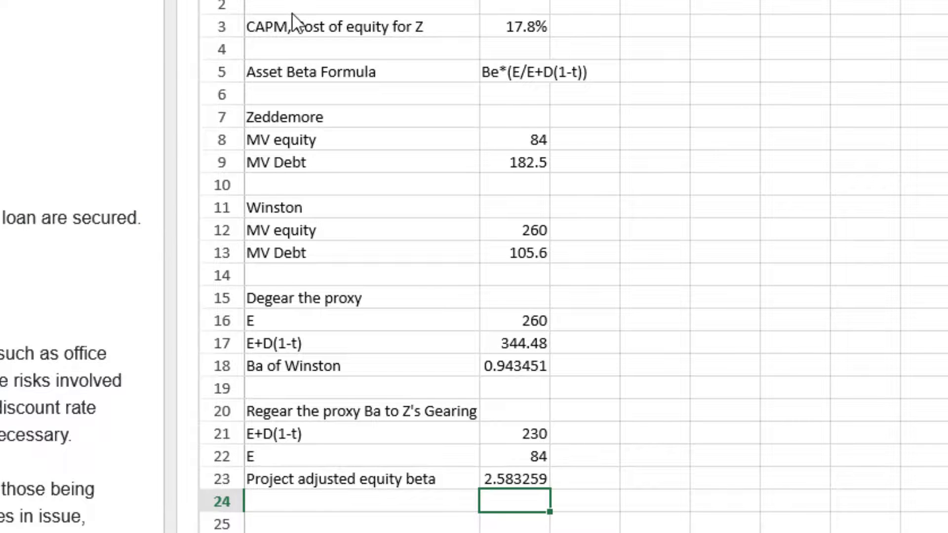
- Copy the CAPM cost of equity row A3:B3 into row 25
{"action": "left_click_drag", "start_coordinate": [289, 19], "coordinate": [525, 28]}
{"action": "key", "text": "ctrl+c"}
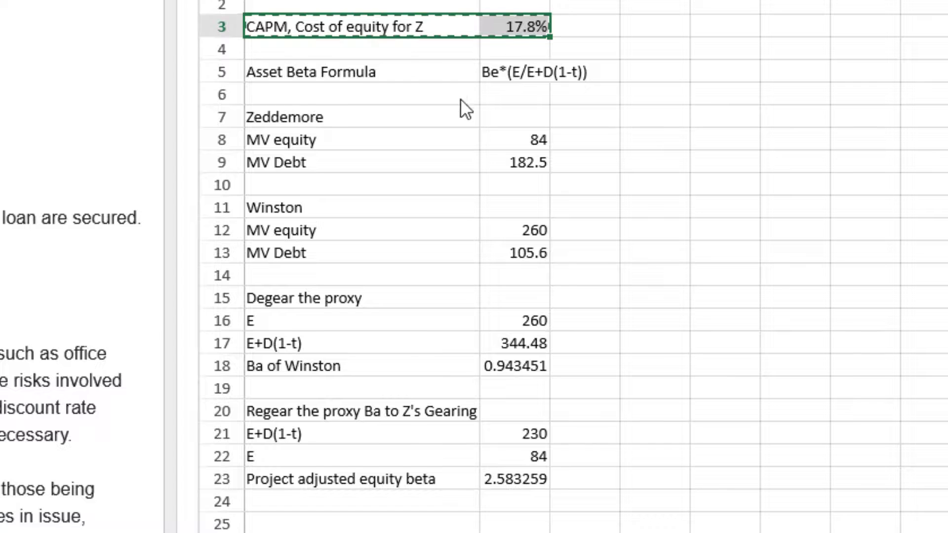
{"action": "left_click", "coordinate": [370, 529]}
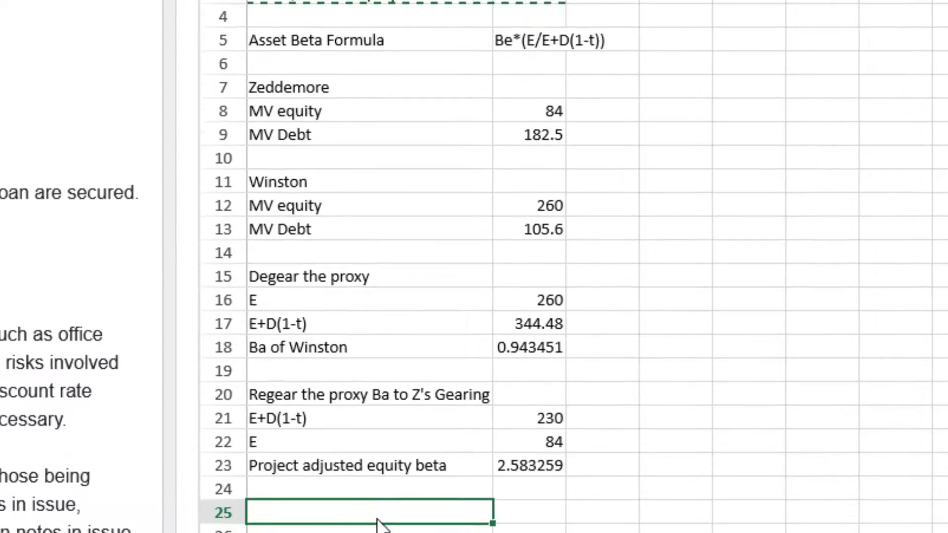
{"action": "key", "text": "ctrl+v"}
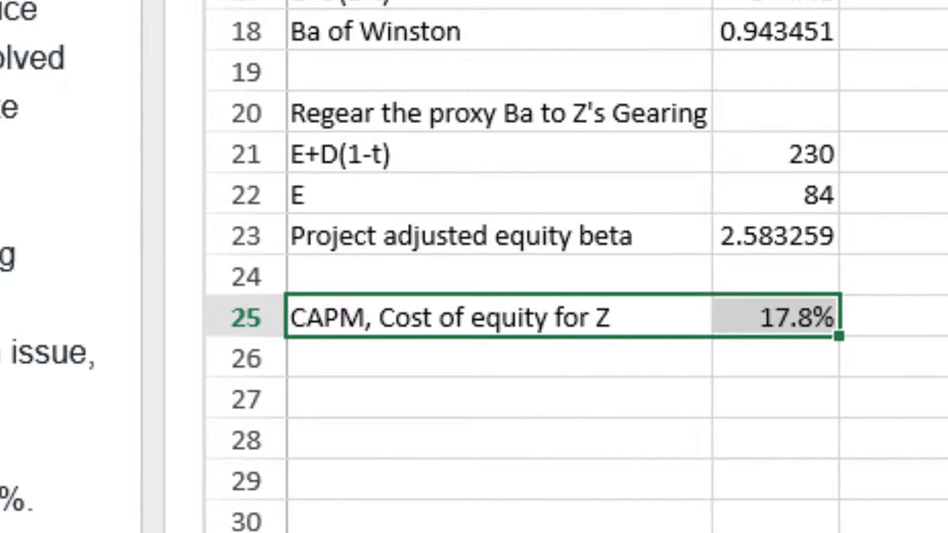
- Relabel A25 as 'CAPM, project specific cost of equity for Z'
{"action": "key", "text": "F2"}
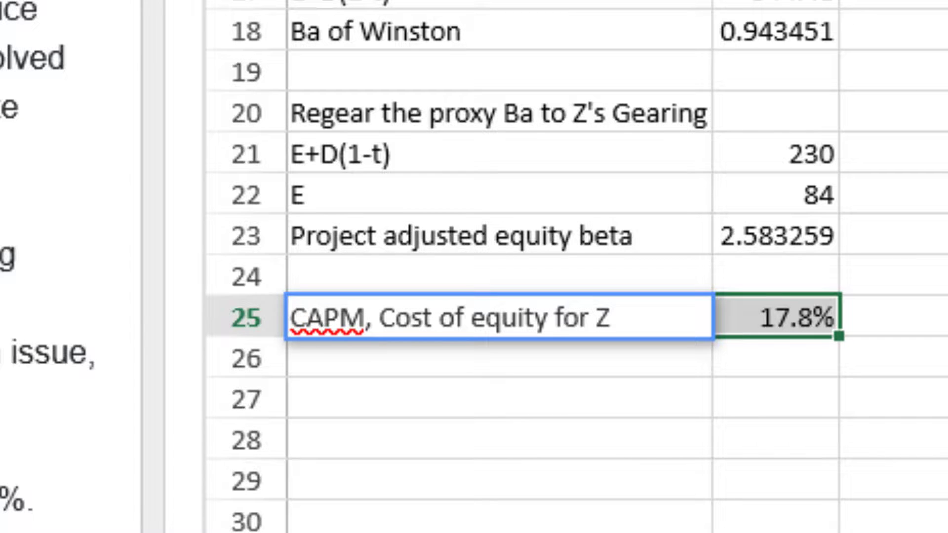
{"action": "key", "text": "BackSpace"}
{"action": "key", "text": "BackSpace"}
{"action": "key", "text": "BackSpace"}
{"action": "key", "text": "BackSpace"}
{"action": "key", "text": "BackSpace"}
{"action": "key", "text": "BackSpace"}
{"action": "key", "text": "BackSpace"}
{"action": "key", "text": "BackSpace"}
{"action": "key", "text": "BackSpace"}
{"action": "key", "text": "BackSpace"}
{"action": "key", "text": "BackSpace"}
{"action": "key", "text": "BackSpace"}
{"action": "key", "text": "BackSpace"}
{"action": "key", "text": "BackSpace"}
{"action": "key", "text": "BackSpace"}
{"action": "key", "text": "BackSpace"}
{"action": "key", "text": "BackSpace"}
{"action": "key", "text": "BackSpace"}
{"action": "key", "text": "BackSpace"}
{"action": "key", "text": "BackSpace"}
{"action": "type", "text": "projec"}
{"action": "key", "text": "BackSpace"}
{"action": "key", "text": "BackSpace"}
{"action": "key", "text": "BackSpace"}
{"action": "key", "text": "BackSpace"}
{"action": "key", "text": "BackSpace"}
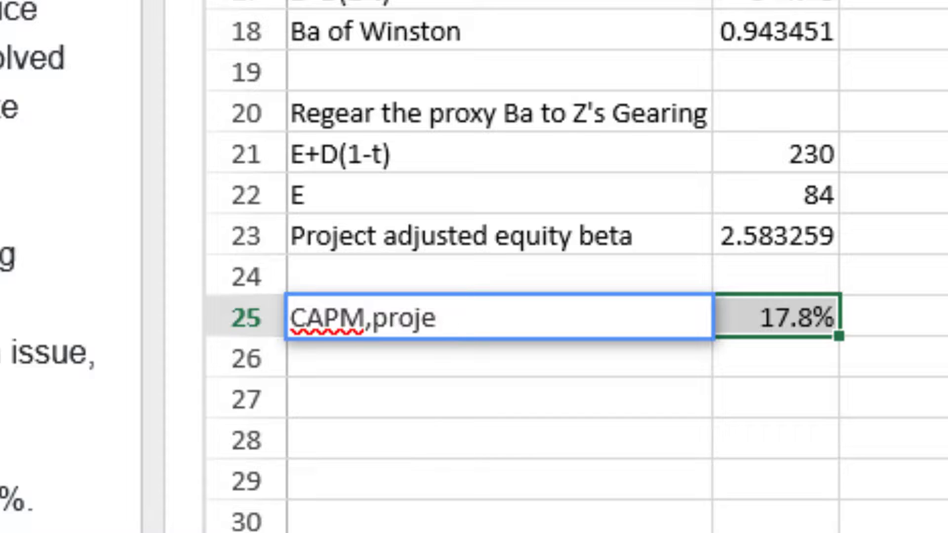
{"action": "key", "text": "BackSpace"}
{"action": "type", "text": "proejc"}
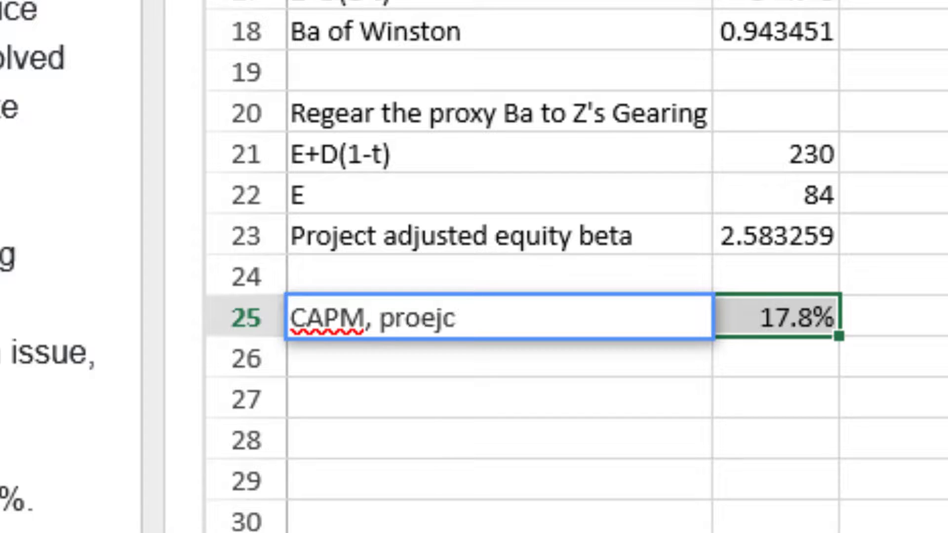
{"action": "key", "text": "BackSpace"}
{"action": "key", "text": "BackSpace"}
{"action": "key", "text": "BackSpace"}
{"action": "type", "text": "ject specific"}
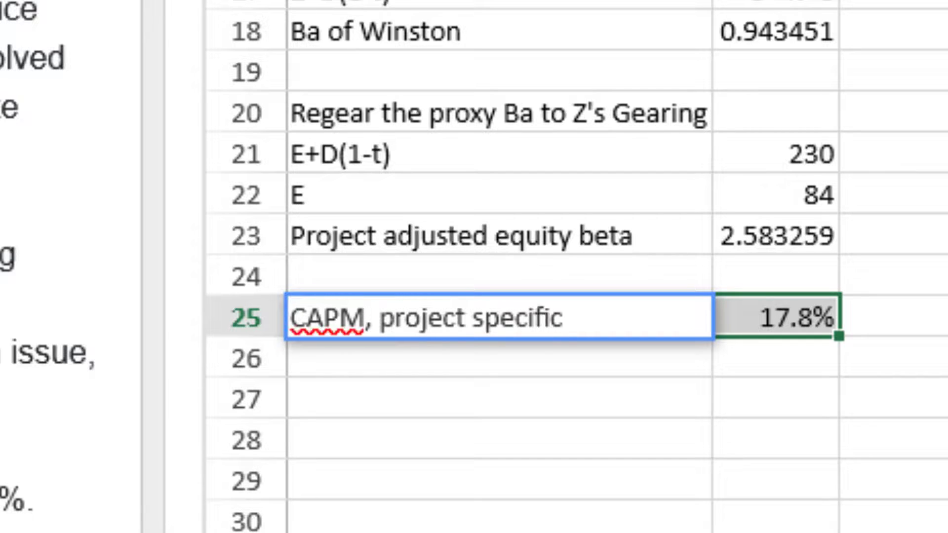
{"action": "type", "text": " cost of"}
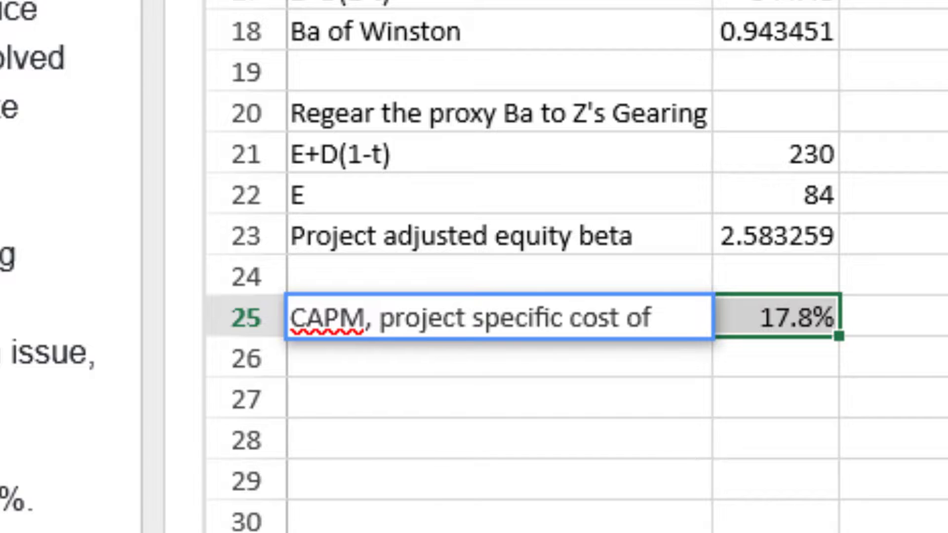
{"action": "type", "text": " equity for"}
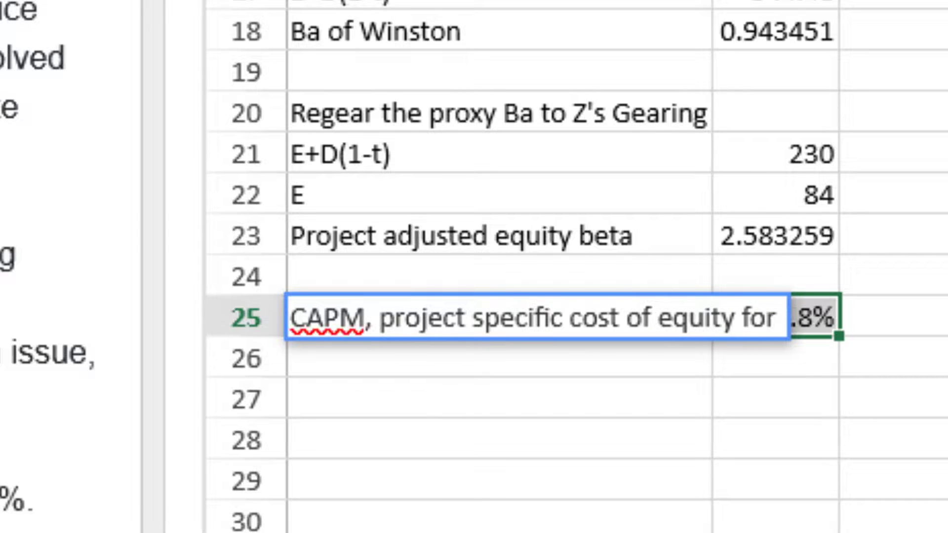
{"action": "key", "text": "Return"}
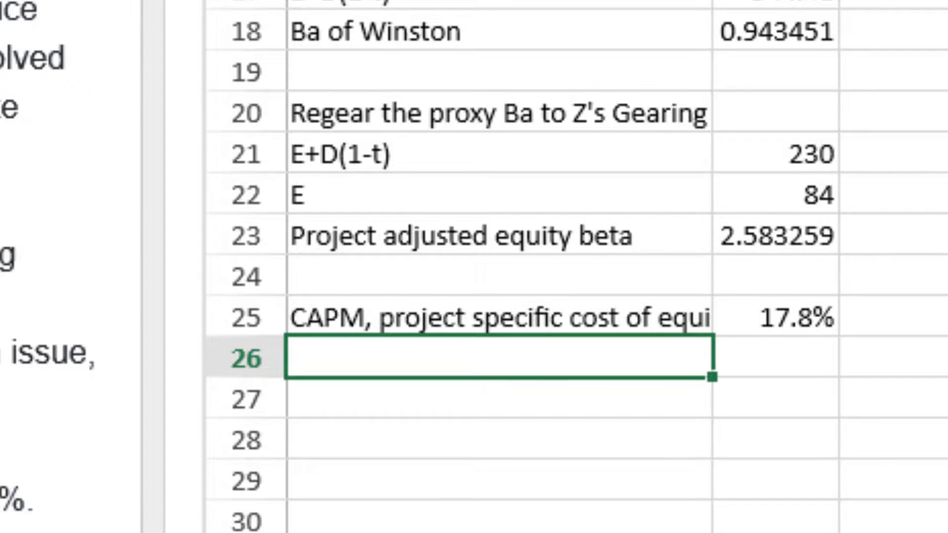
- Autofit column A so the full label shows
{"action": "key", "text": "alt+h"}
{"action": "key", "text": "o"}
{"action": "key", "text": "i"}
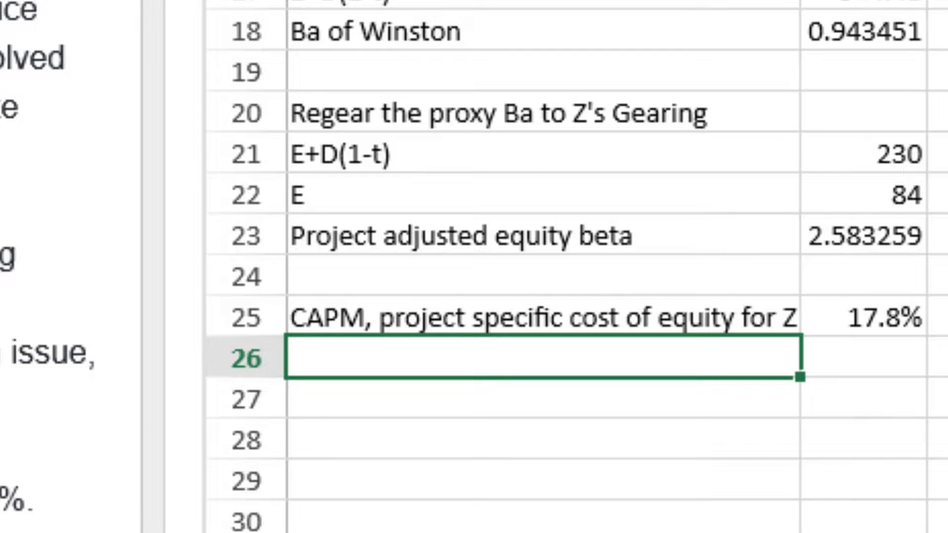
{"action": "left_click", "coordinate": [925, 318]}
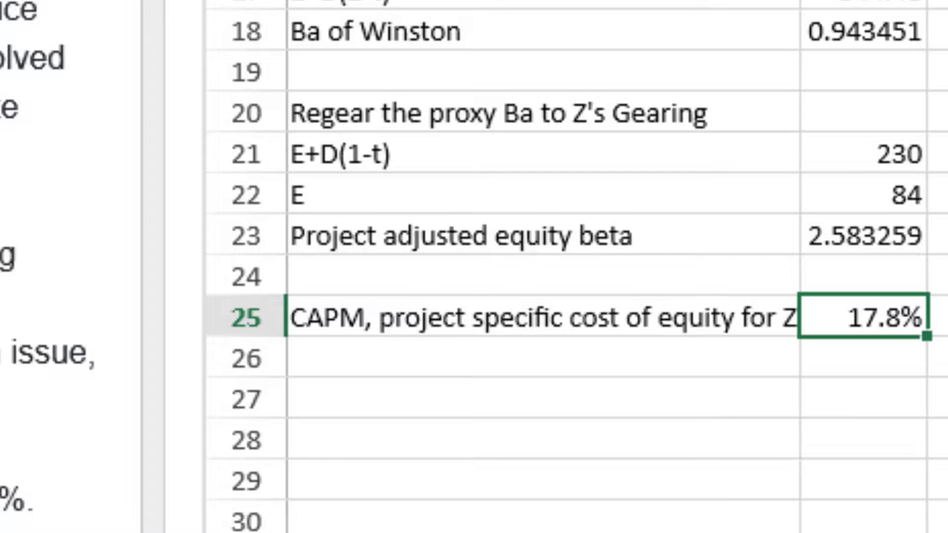
- Replace the hard-coded beta 2.3 in B25's CAPM formula with B23, giving 19.5%
{"action": "key", "text": "F2"}
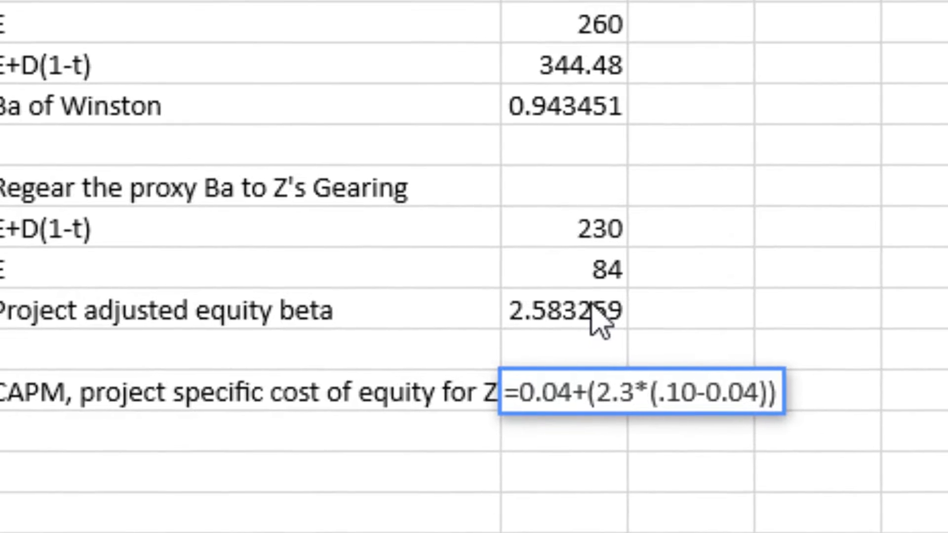
{"action": "left_click", "coordinate": [599, 321]}
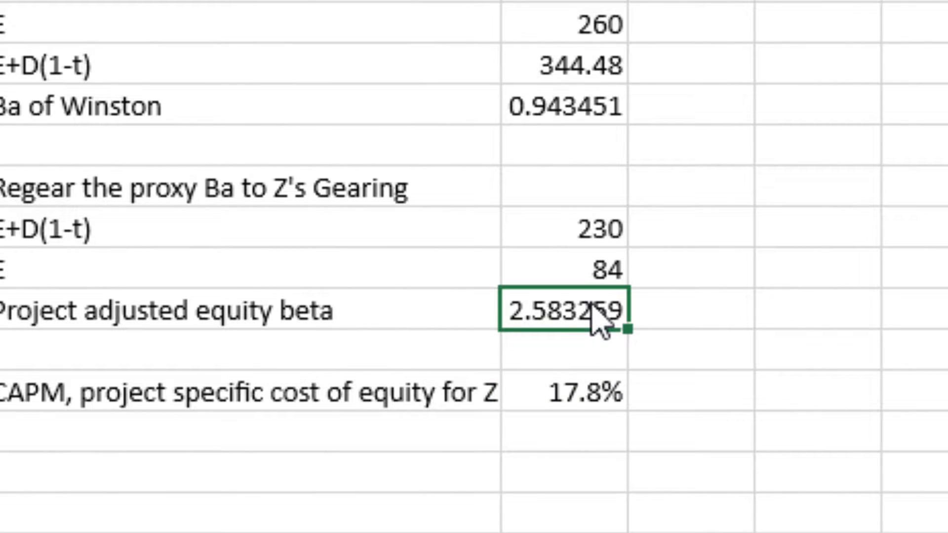
{"action": "left_click", "coordinate": [588, 402]}
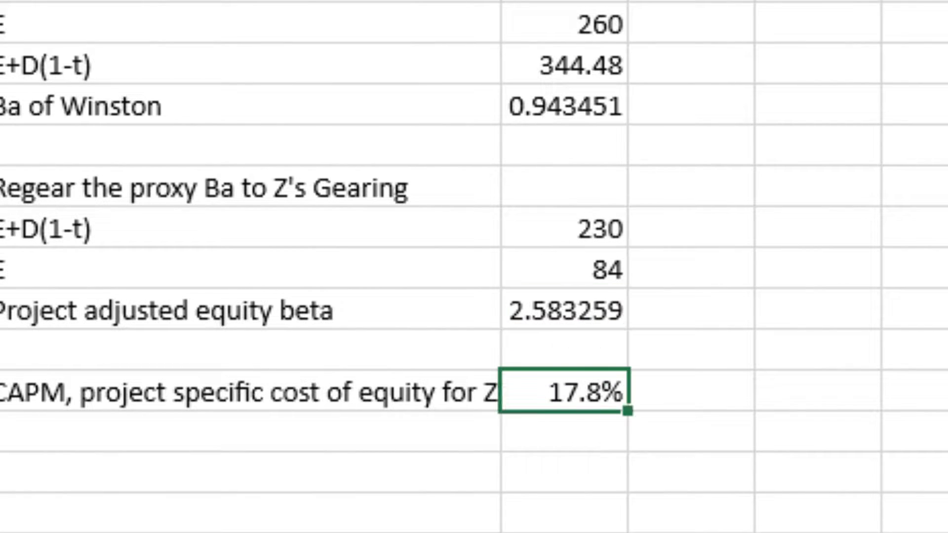
{"action": "key", "text": "F2"}
{"action": "key", "text": "BackSpace"}
{"action": "key", "text": "BackSpace"}
{"action": "key", "text": "BackSpace"}
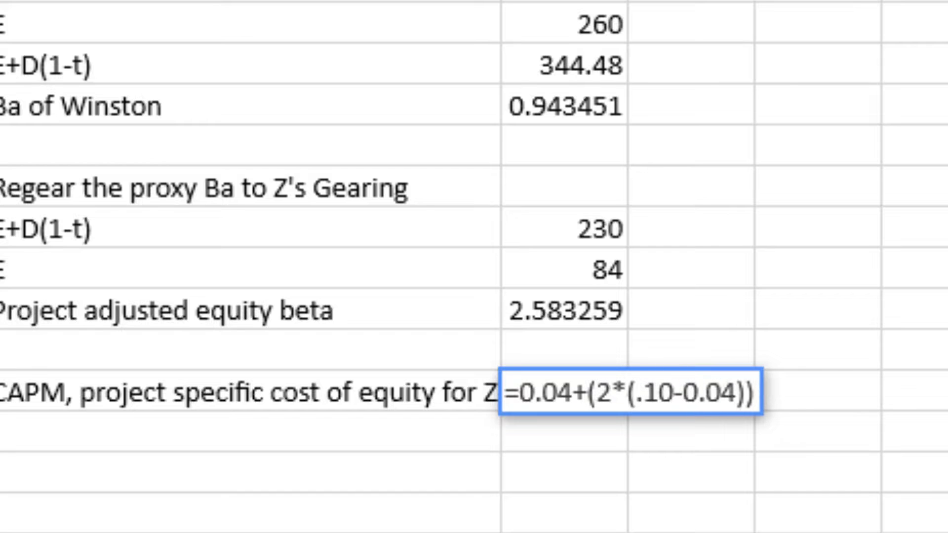
{"action": "type", "text": "B"}
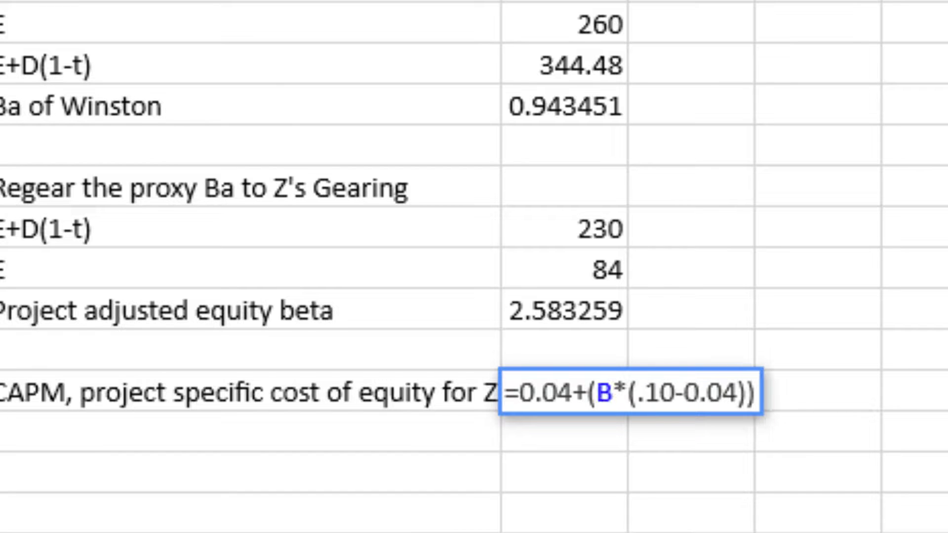
{"action": "type", "text": "23"}
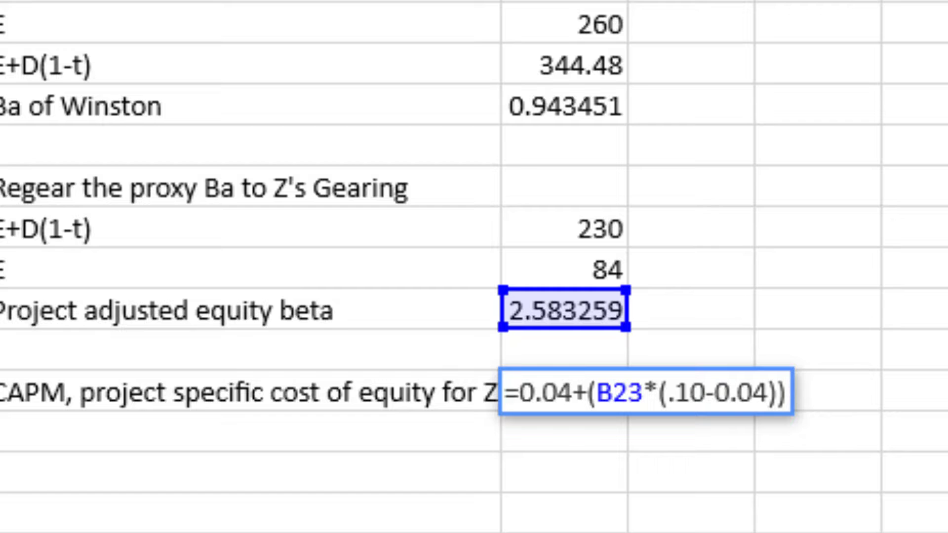
{"action": "key", "text": "Return"}
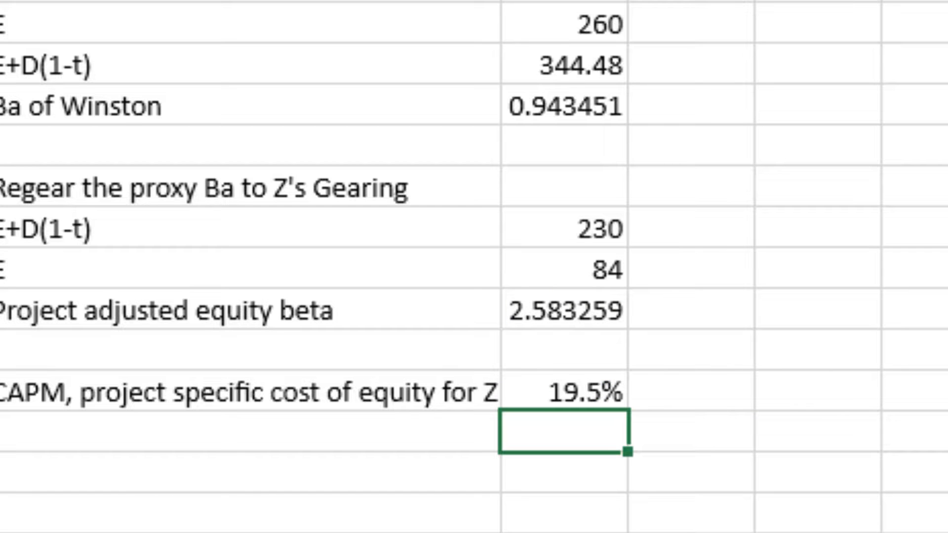